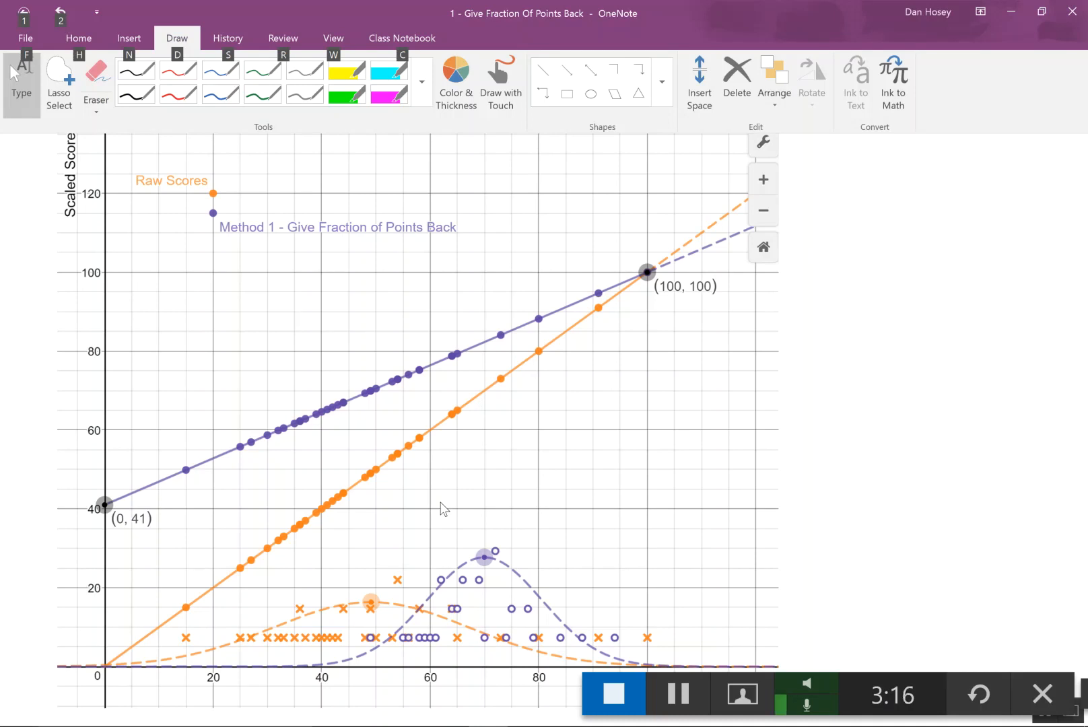
- Page through the OneNote notes on scaling Methods 2, 3 and 4 to the "Is this Scaling "Good"" comparison graph
key("ctrl+Page_Down")
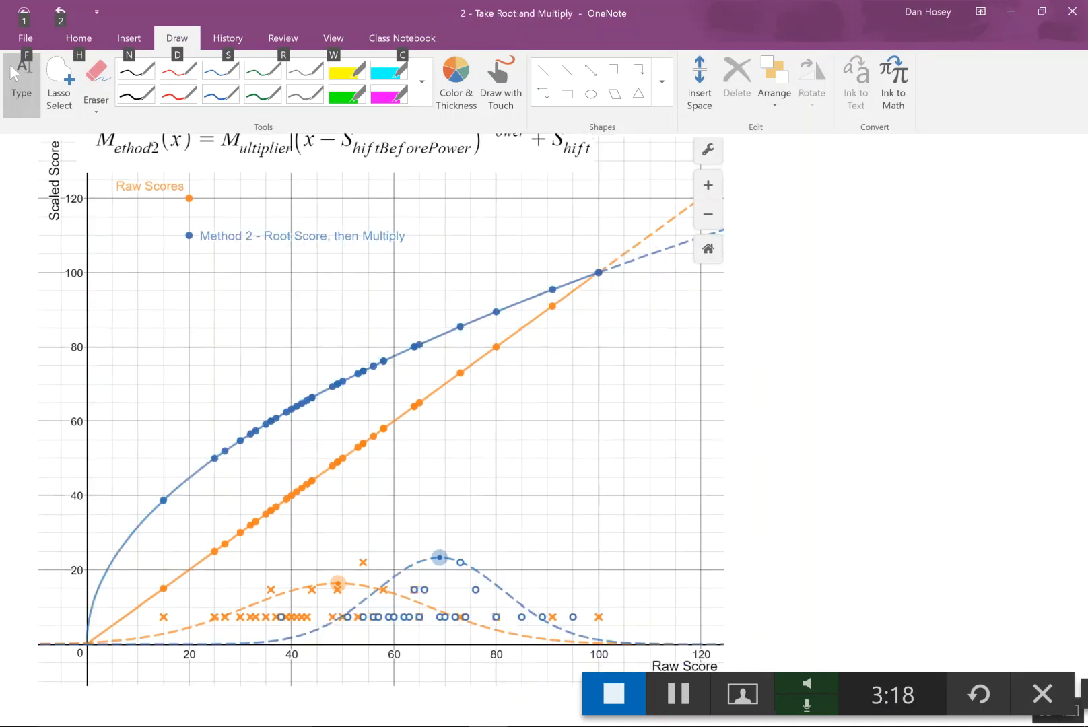
key("F11")
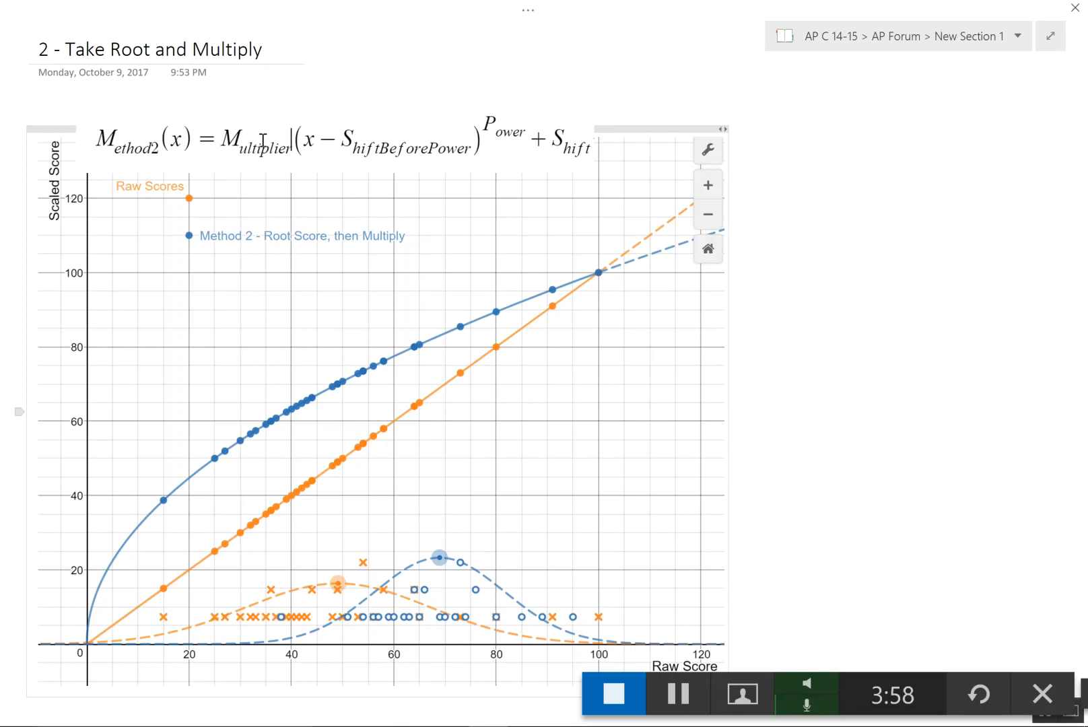
key("alt+Tab")
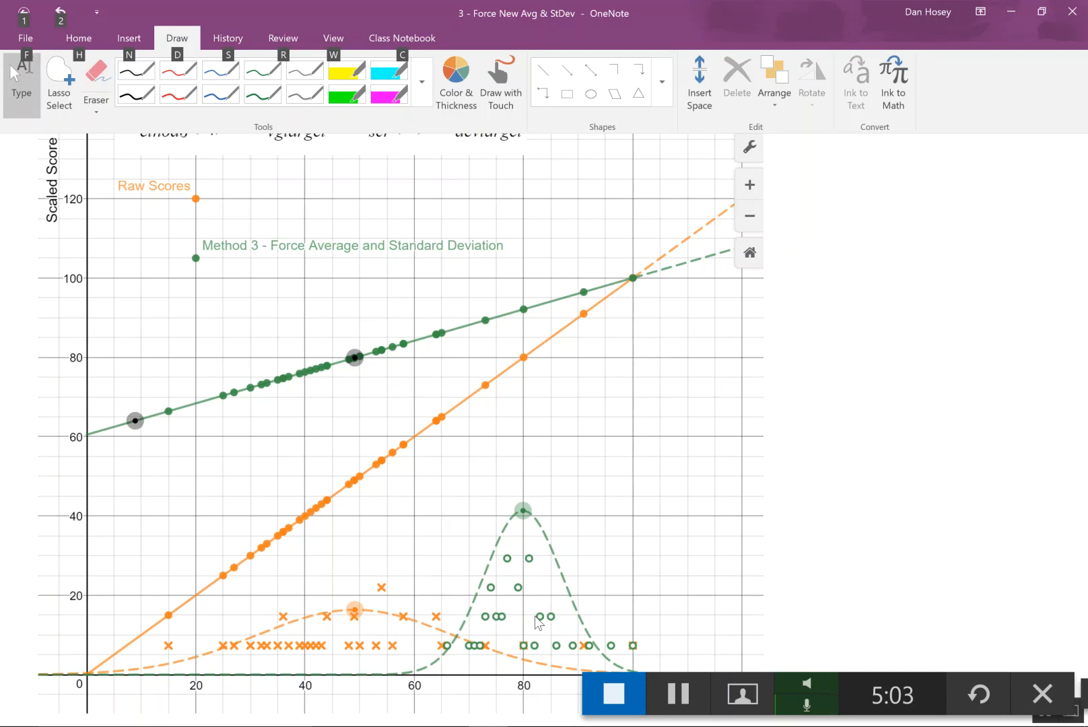
key("alt+Tab")
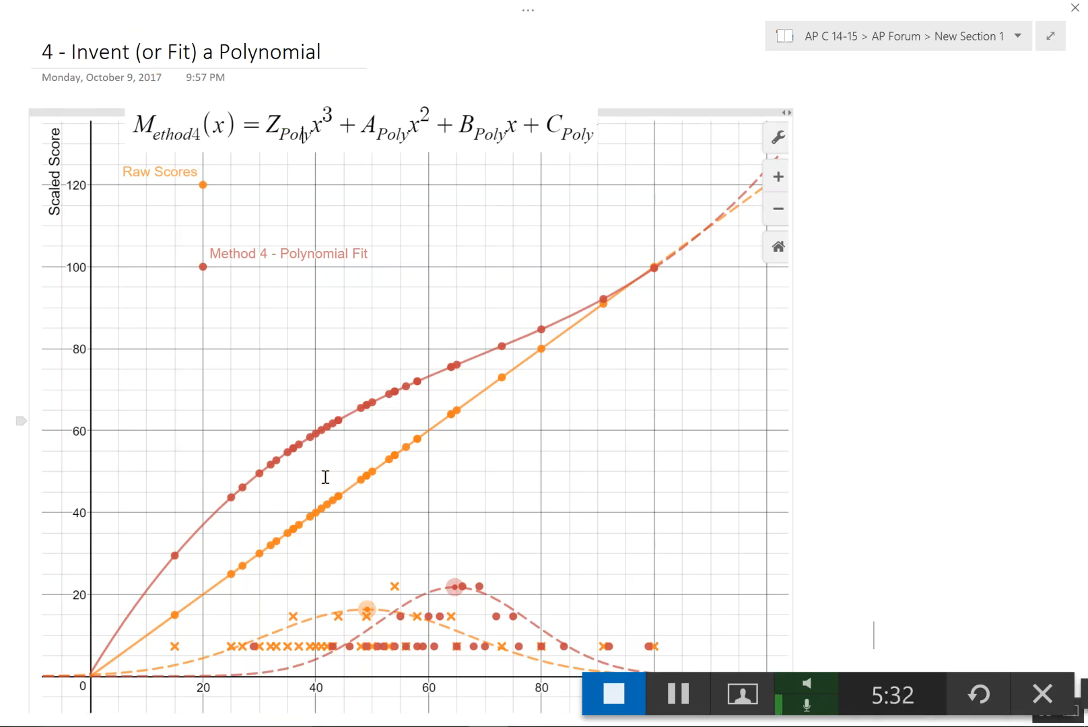
key("ctrl+Page_Down")
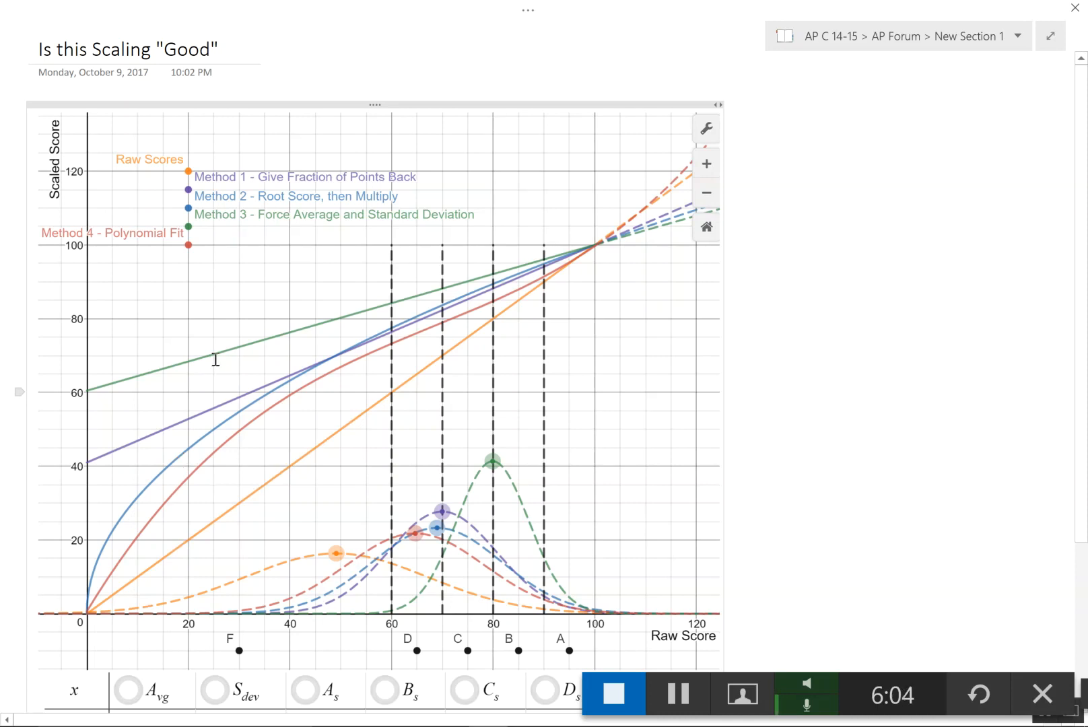
scroll(215, 359, "down", 3)
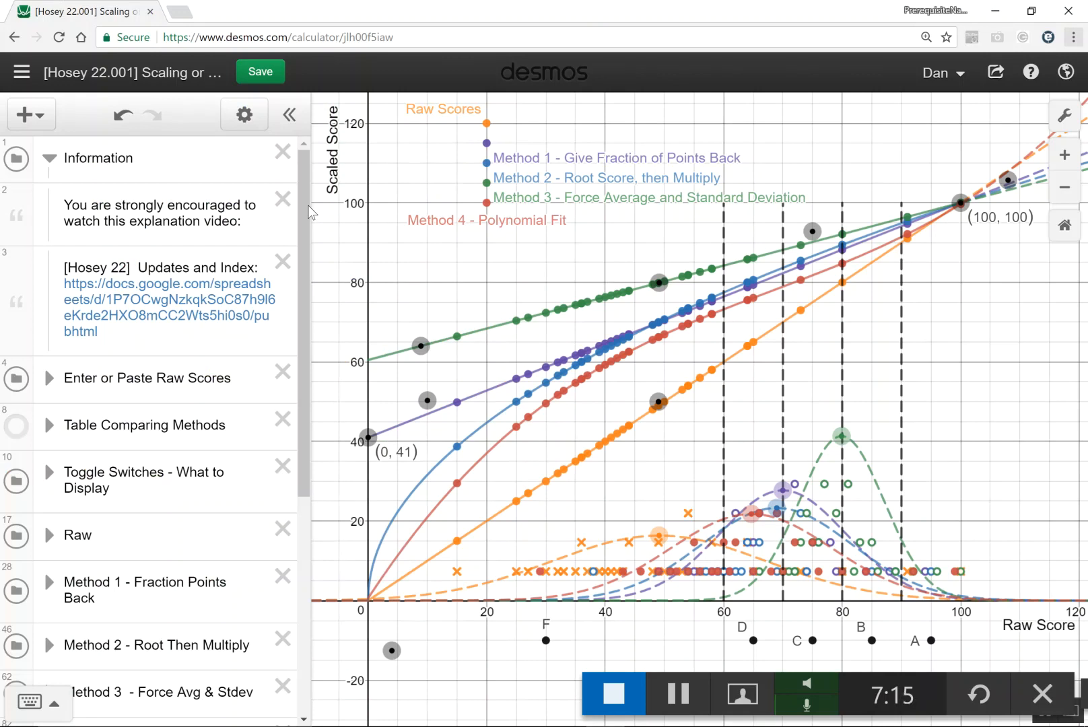
- Hide the Method 1, Method 2, Method 3, Method 4 and Grades folders in the Desmos graph, leaving only the raw scores
scroll(291, 425, "down", 4)
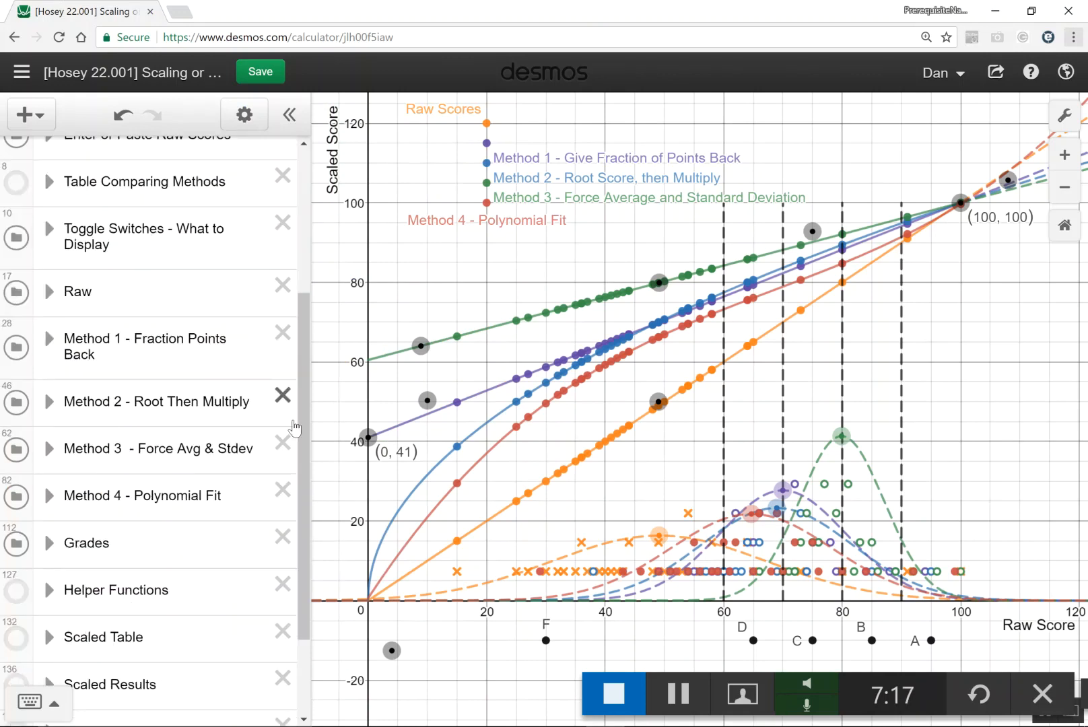
left_click(18, 350)
left_click(16, 402)
left_click(16, 449)
left_click(16, 497)
left_click(17, 542)
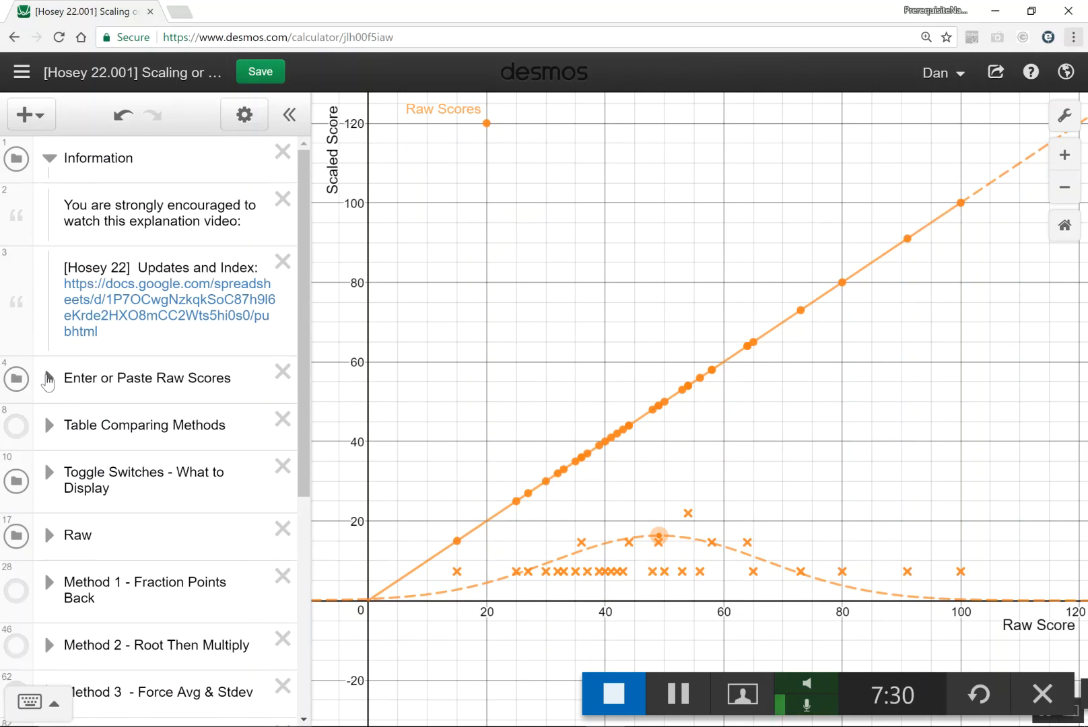
- Expand the Enter or Paste Raw Scores folder and name the table's empty third column Y_NewData
left_click(46, 378)
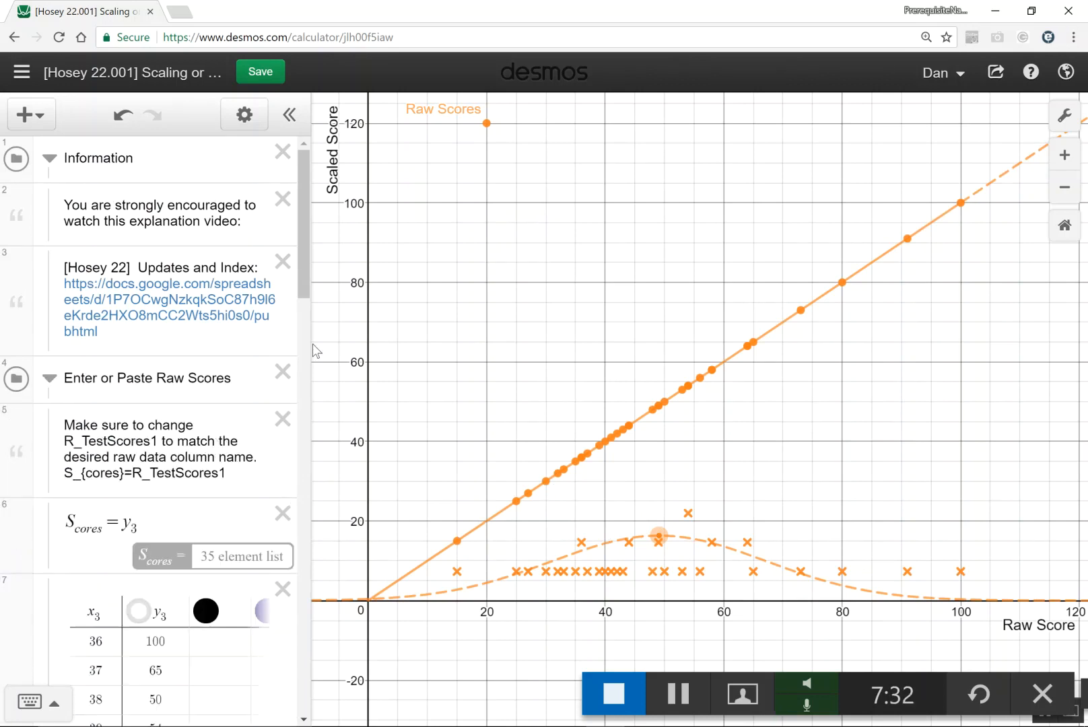
scroll(305, 297, "down", 3)
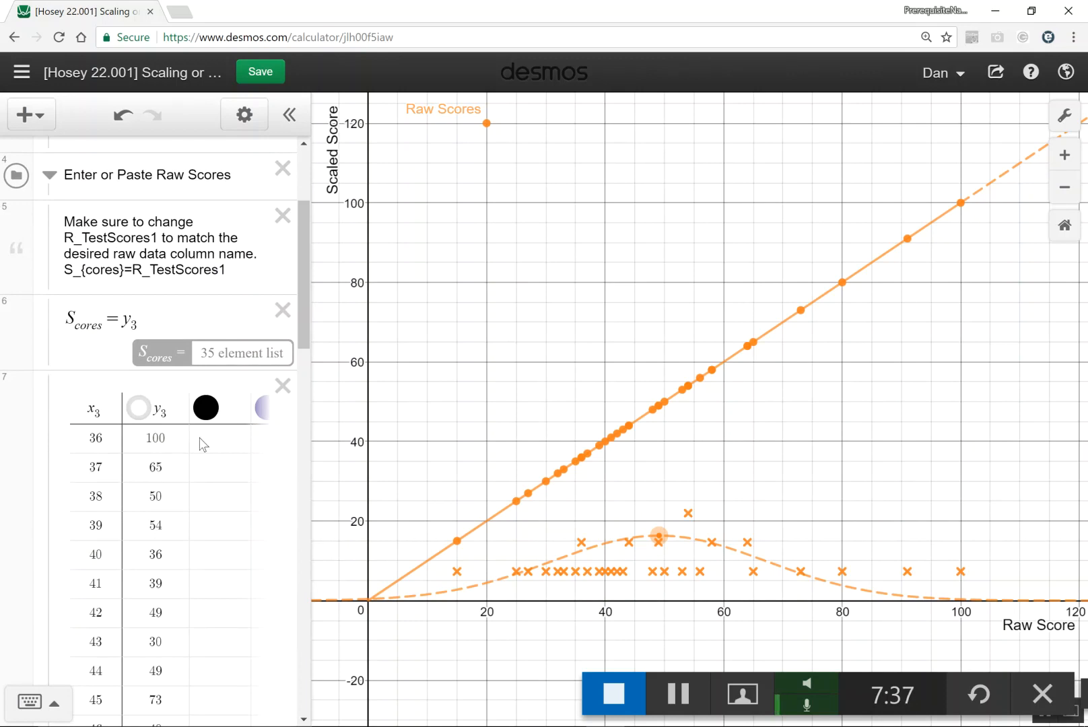
left_click(233, 413)
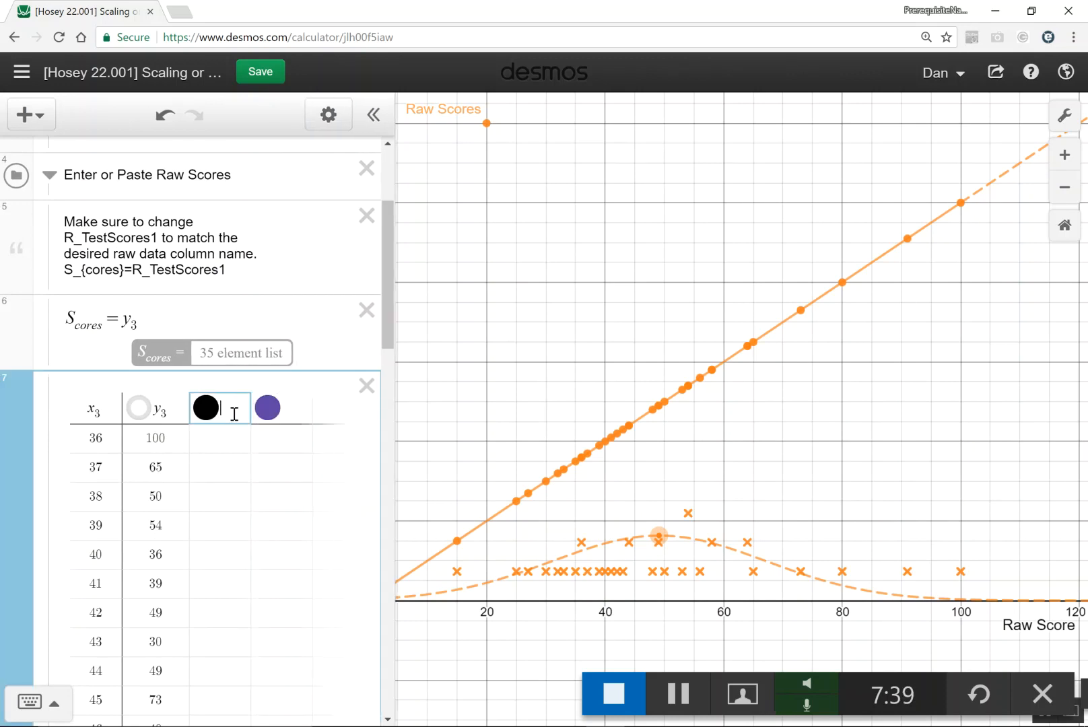
type("y")
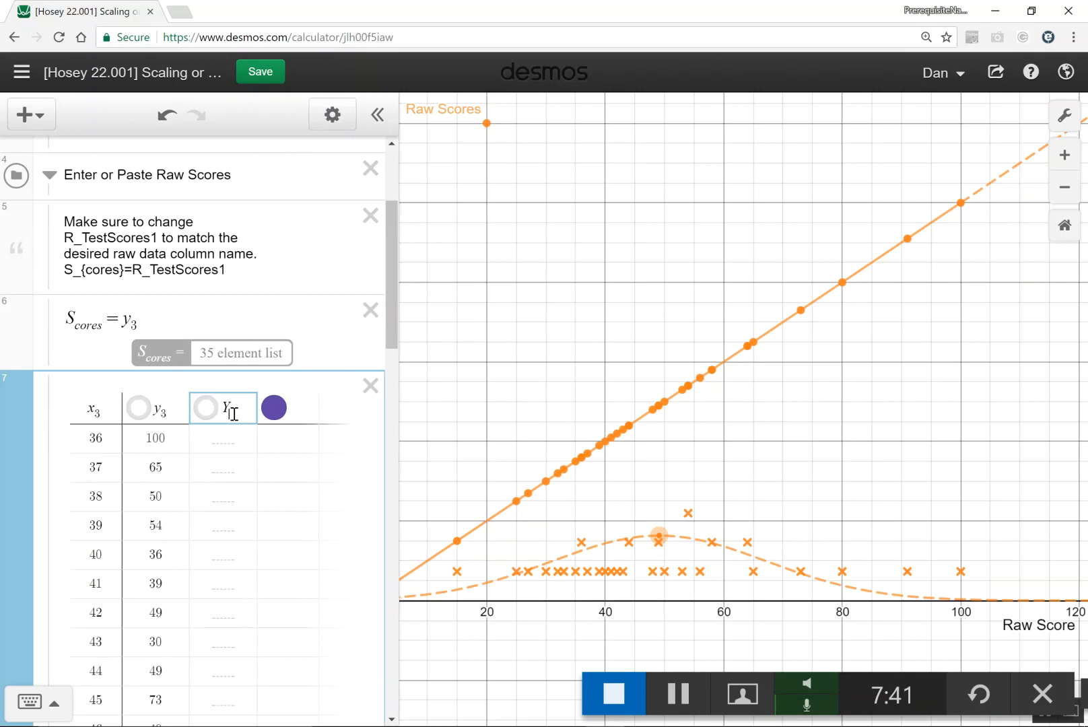
type("5")
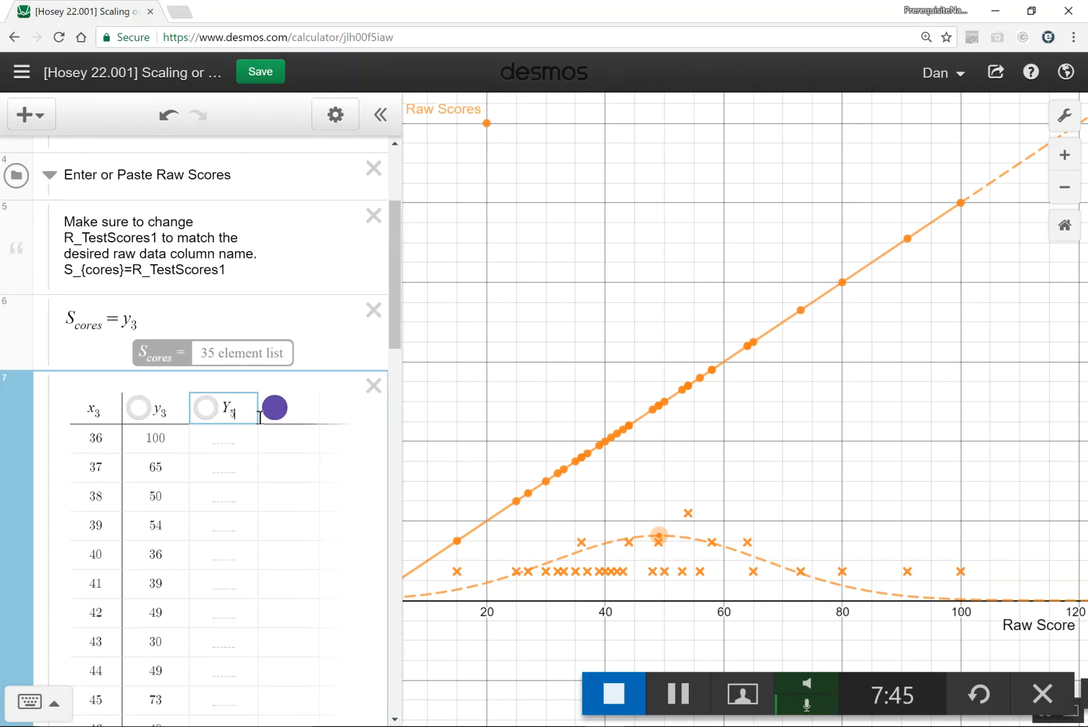
key("BackSpace")
type("NewData")
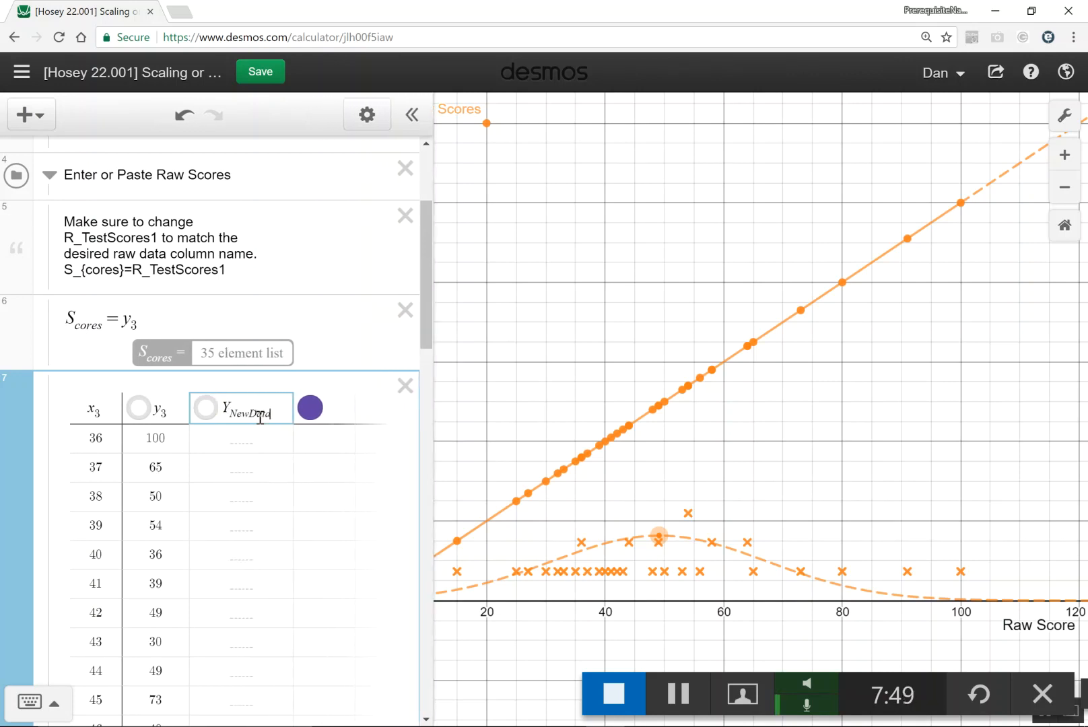
left_click(239, 438)
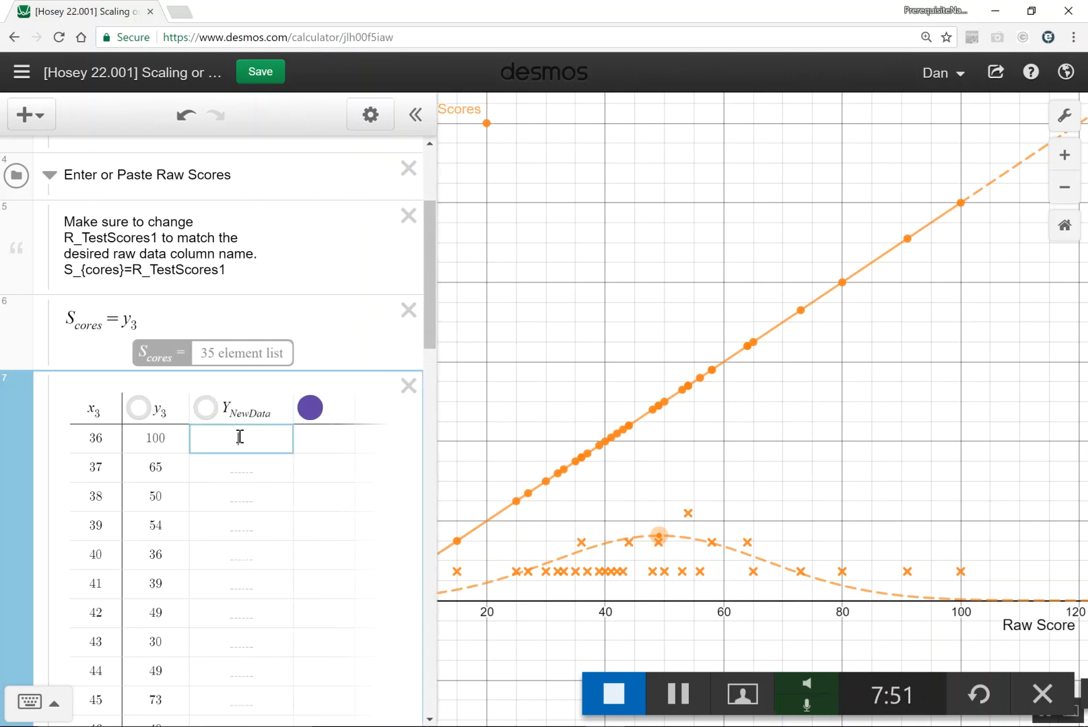
left_click(164, 322)
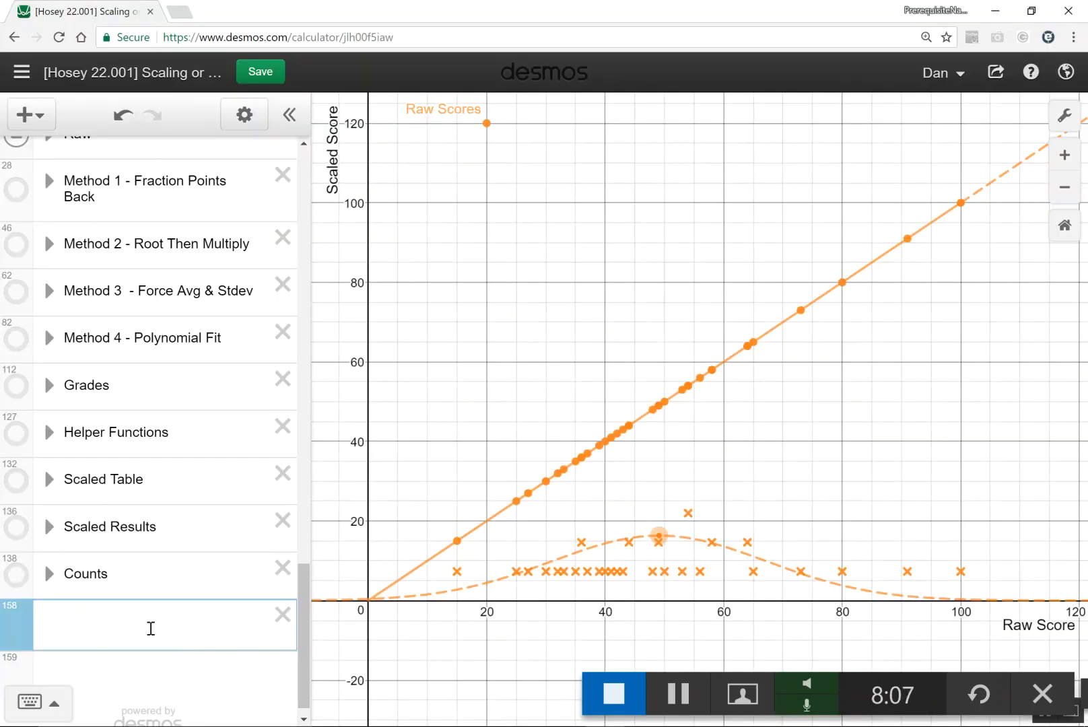
- Paste the copied scores as a new table in the empty expression below the Counts folder
right_click(150, 627)
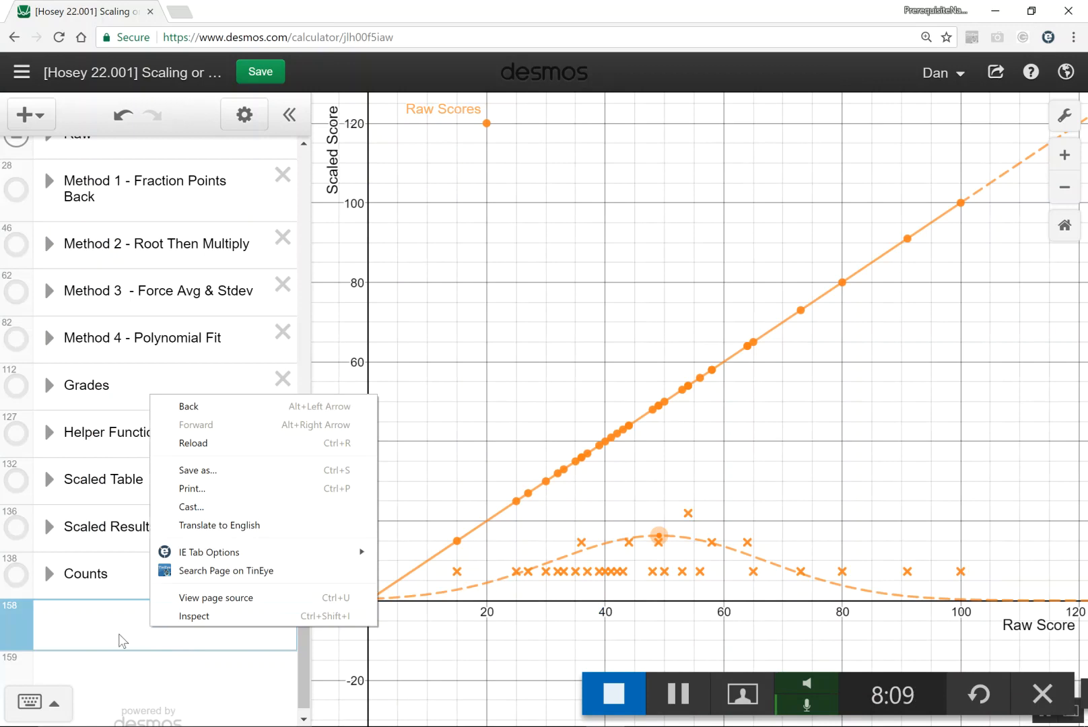
left_click(118, 634)
key("ctrl+v")
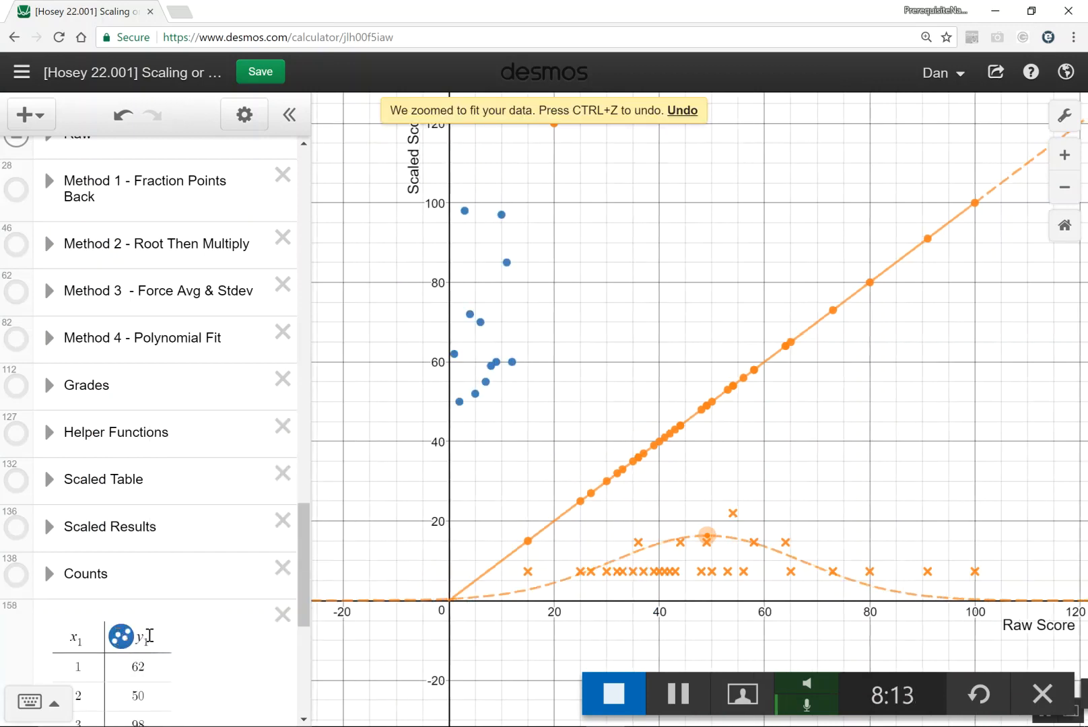
- Change the S_cores definition in the raw scores folder to use y_1
scroll(201, 607, "up", 20)
left_click(146, 520)
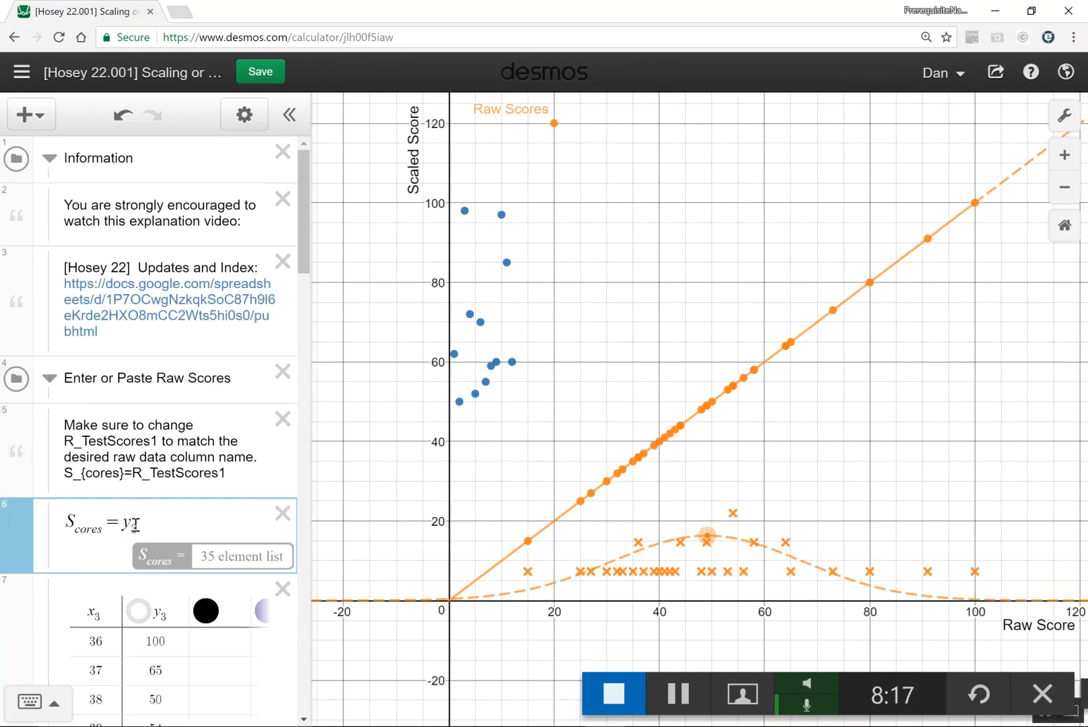
type("1")
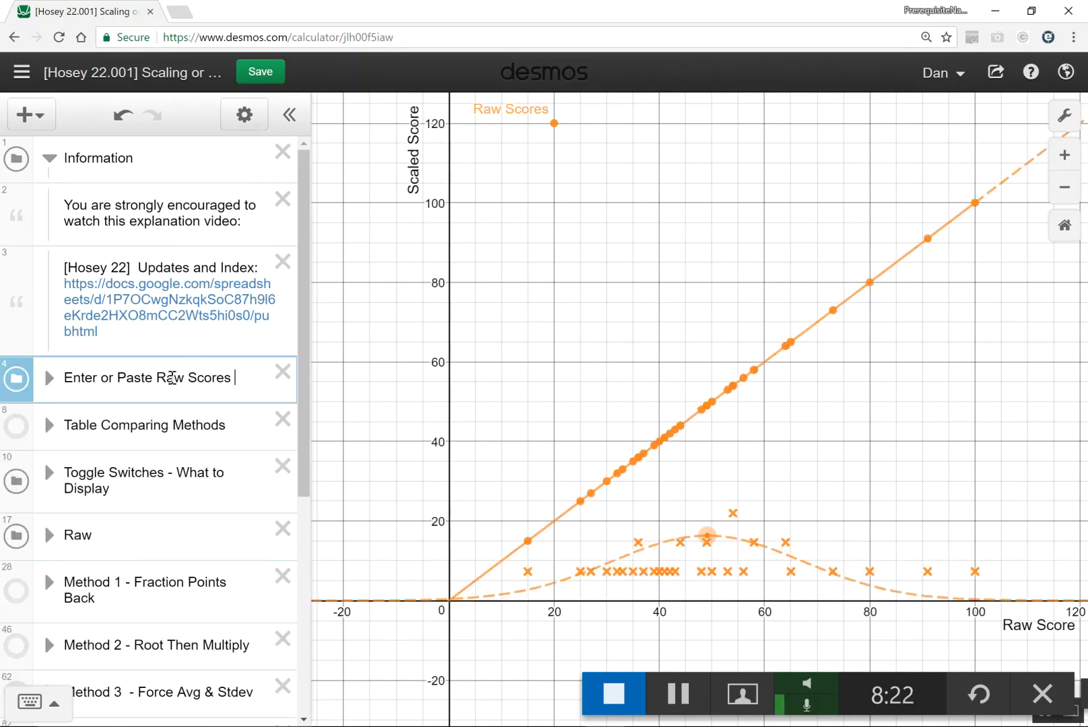
- Show the Method 1 - Fraction Points Back folder on the graph and expand the Toggle Switches folder
scroll(179, 381, "down", 3)
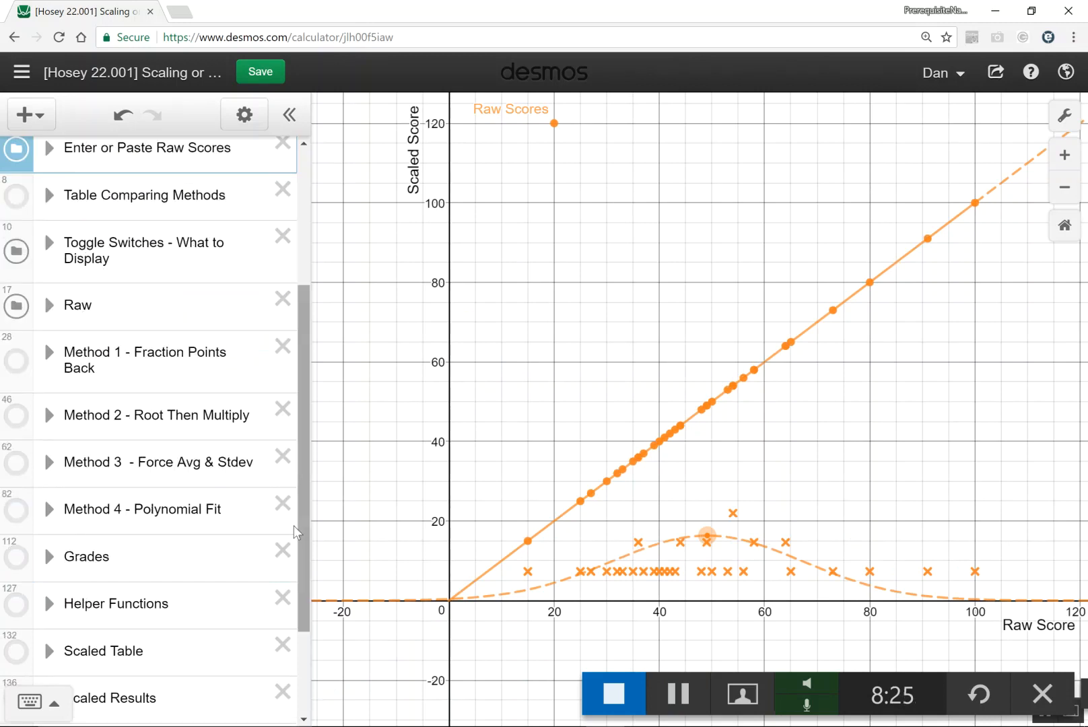
left_click(27, 369)
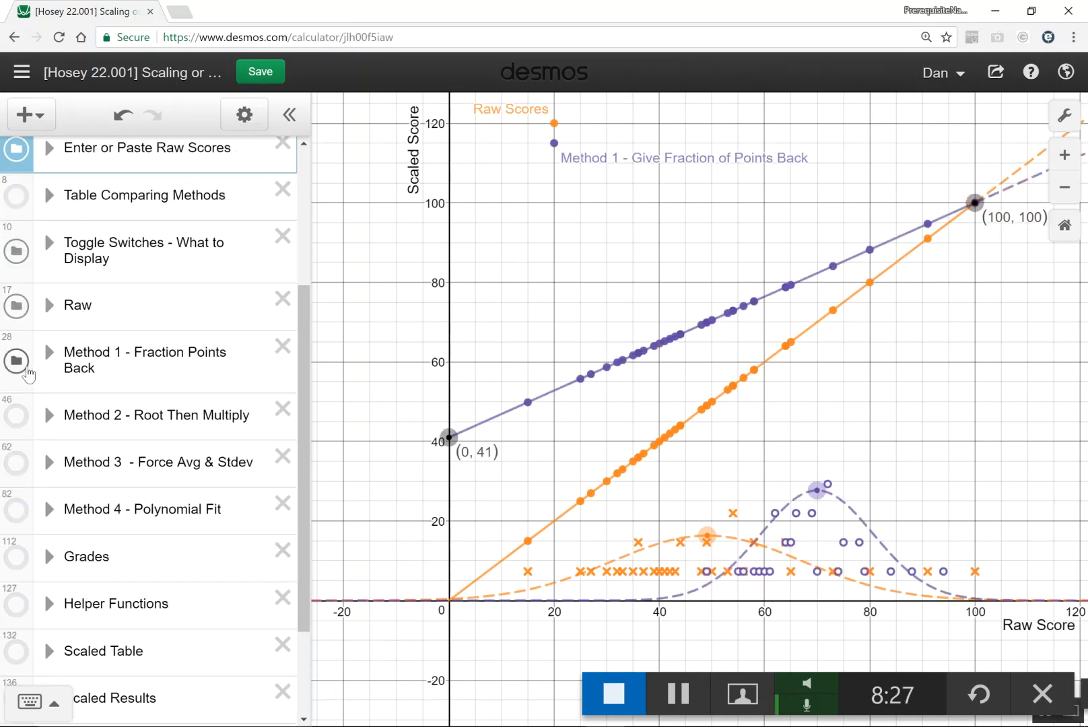
left_click(28, 370)
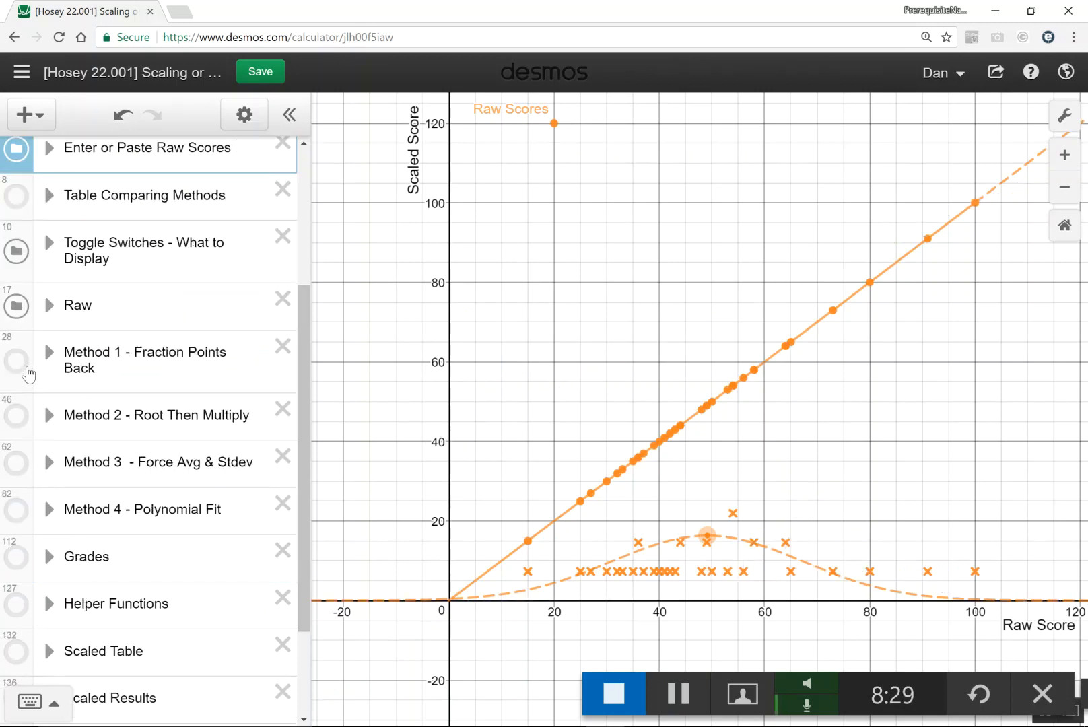
left_click(28, 370)
left_click(49, 242)
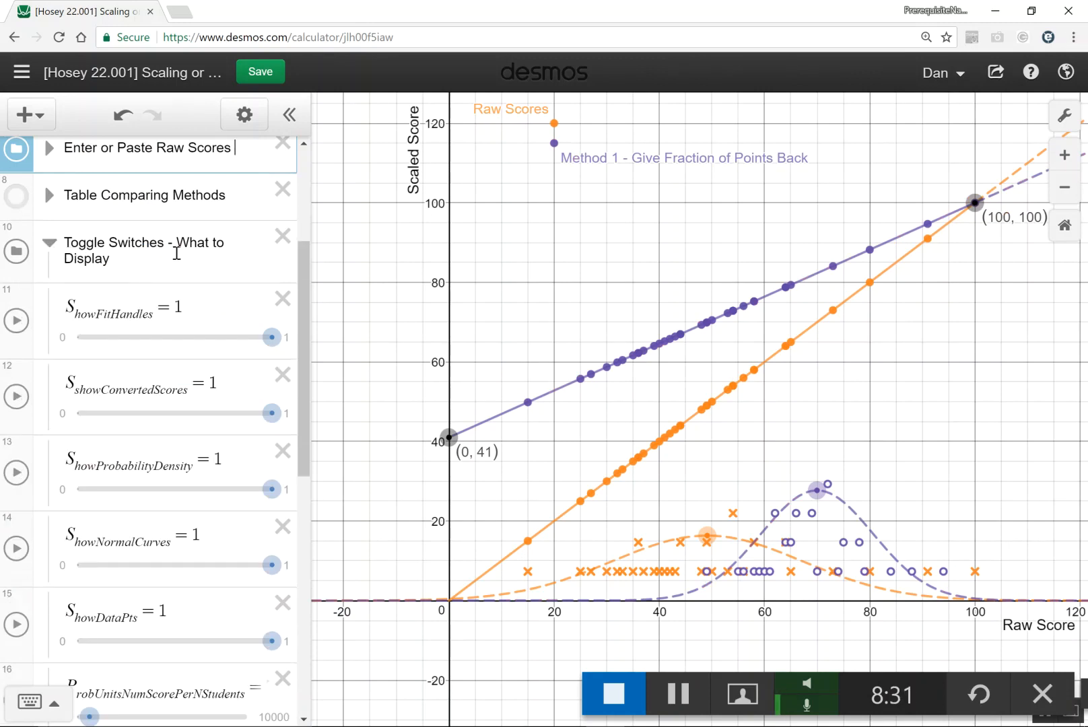
- Set the ShowProbabilityDensity slider to 0 and back to 1, then do the same with ShowNormalCurves
left_click_drag(302, 286, 306, 331)
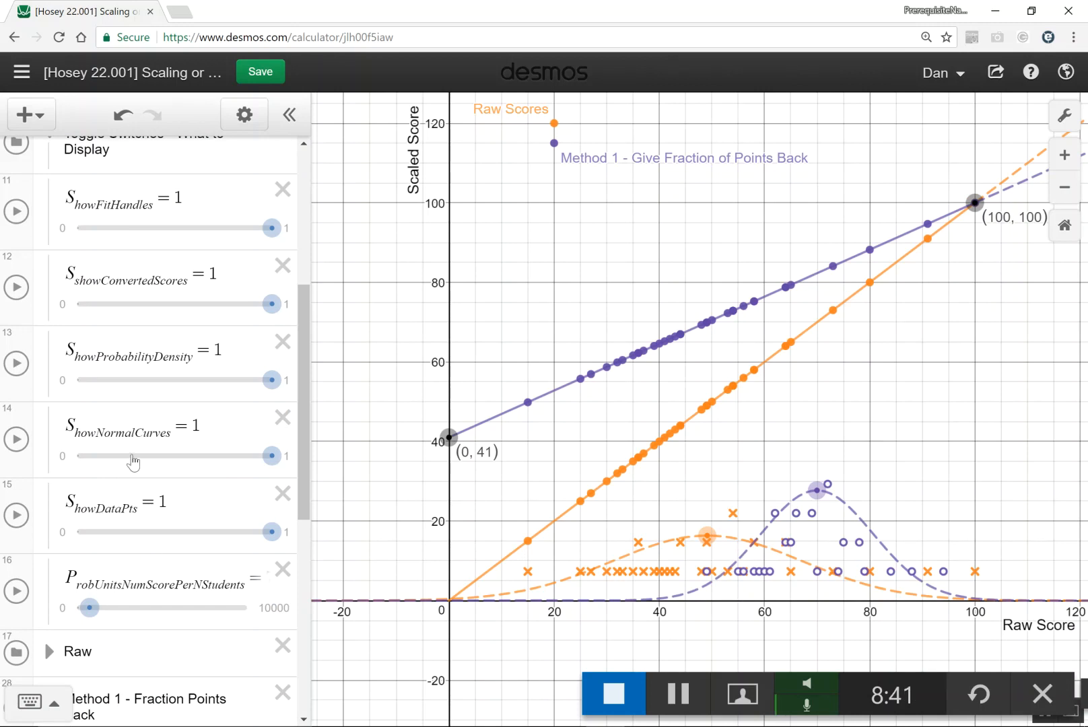
left_click(86, 357)
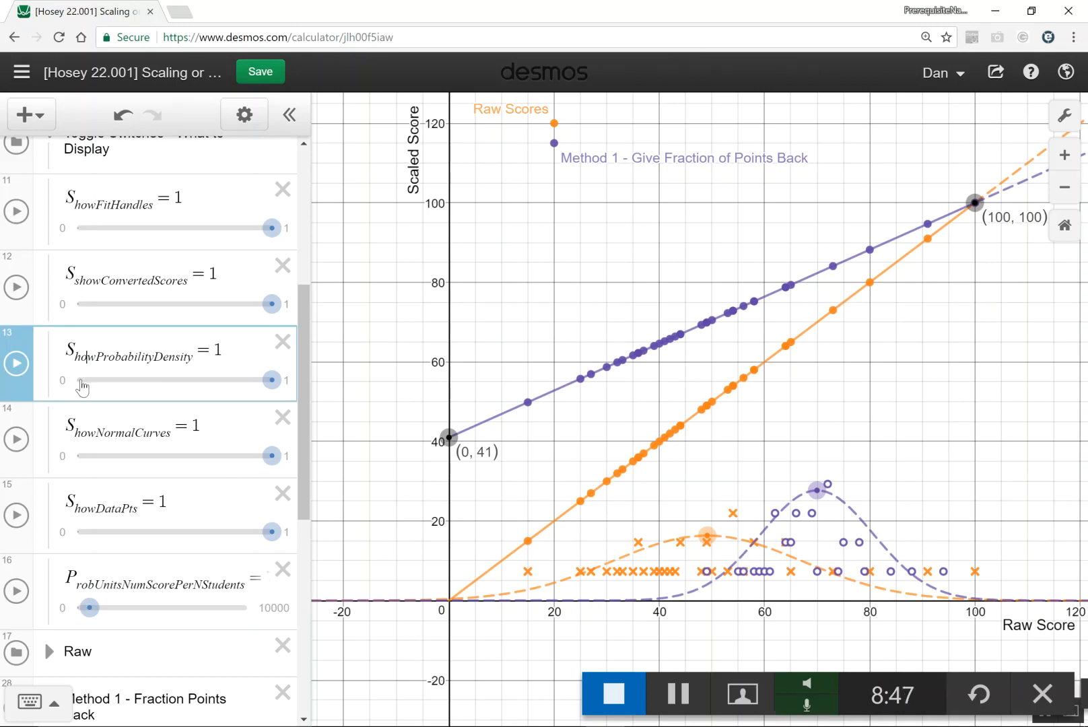
left_click(80, 381)
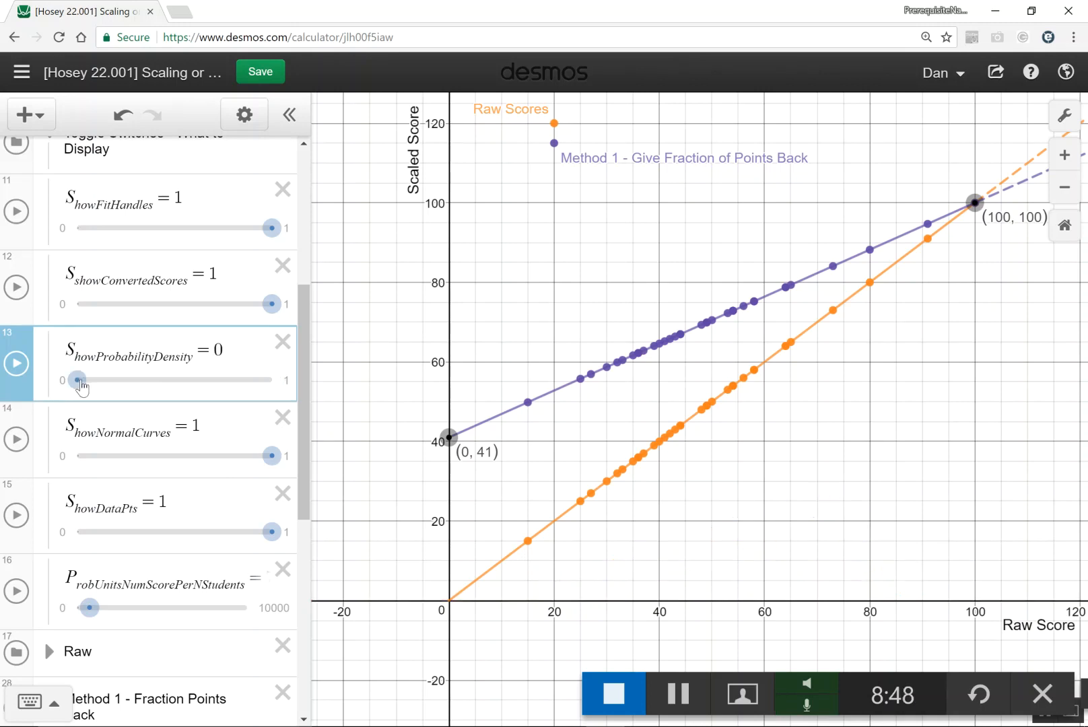
left_click(262, 383)
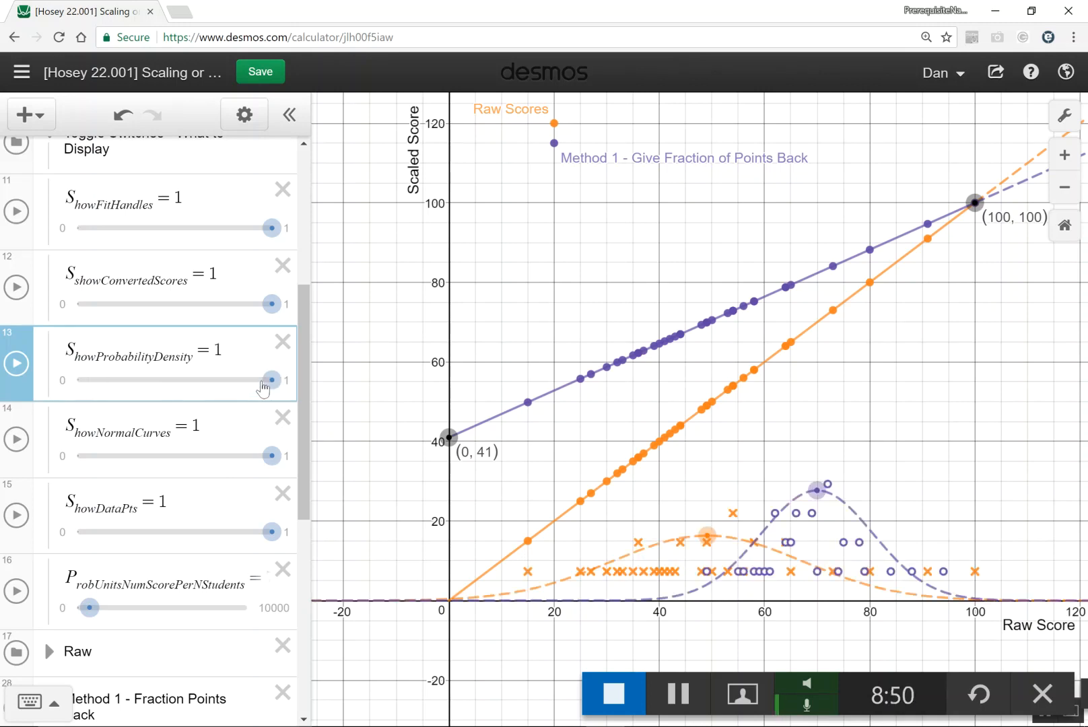
left_click(80, 457)
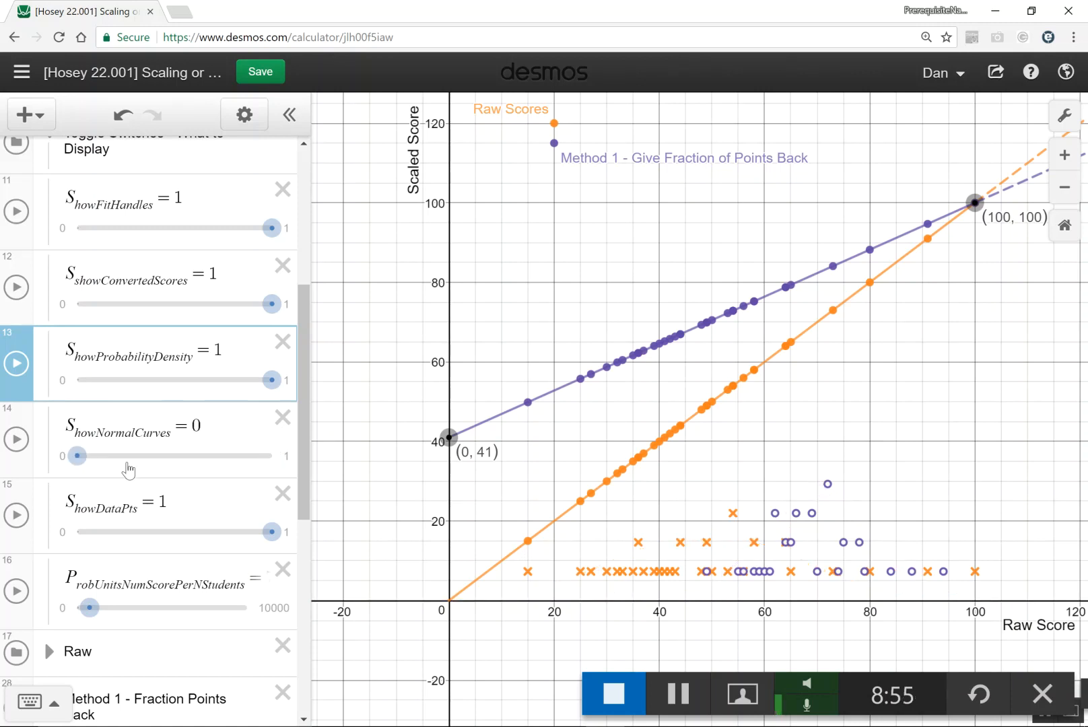
left_click(255, 462)
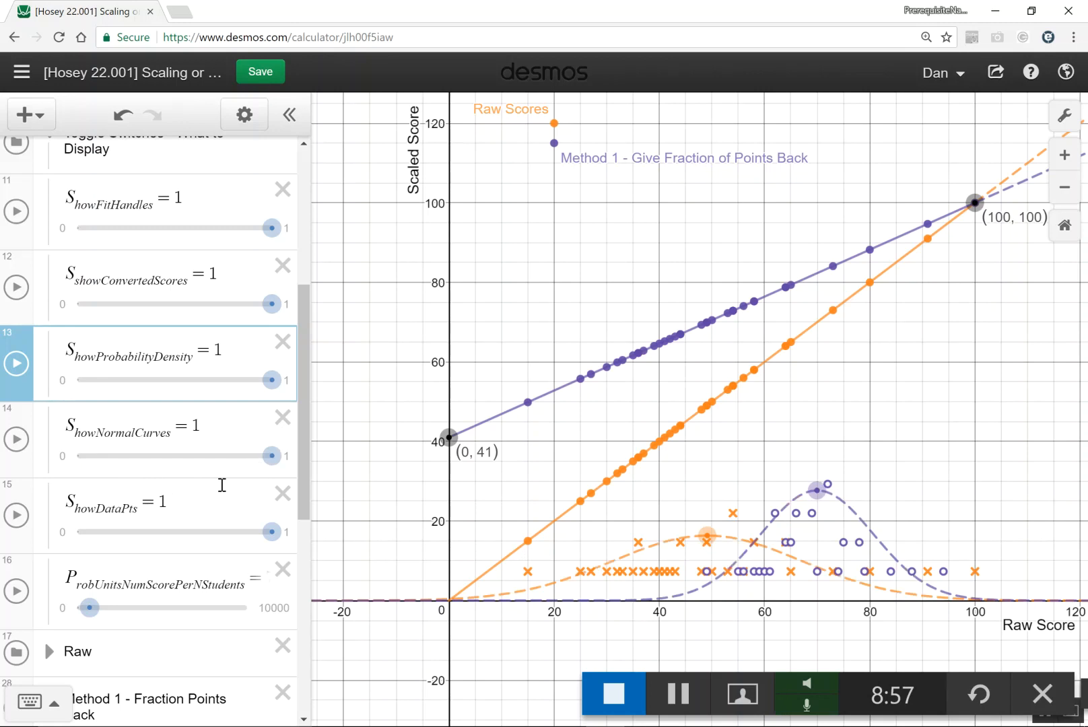
- Hide the data points on the graph by setting the ShowDataPts slider to 0
left_click(90, 533)
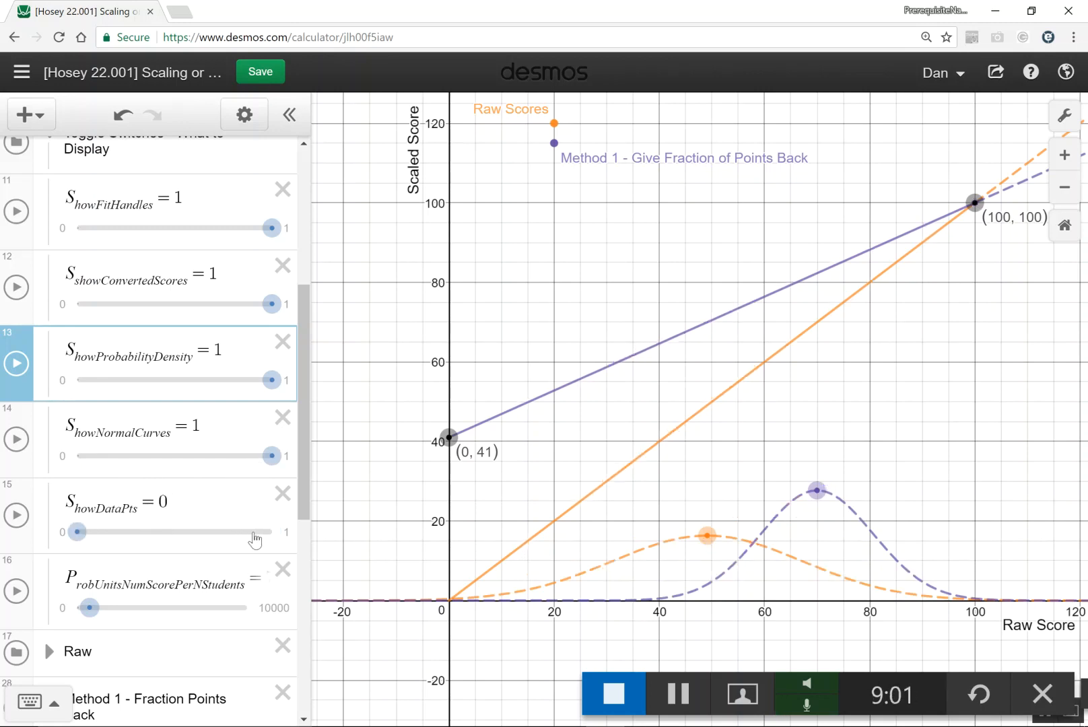
left_click_drag(305, 496, 307, 462)
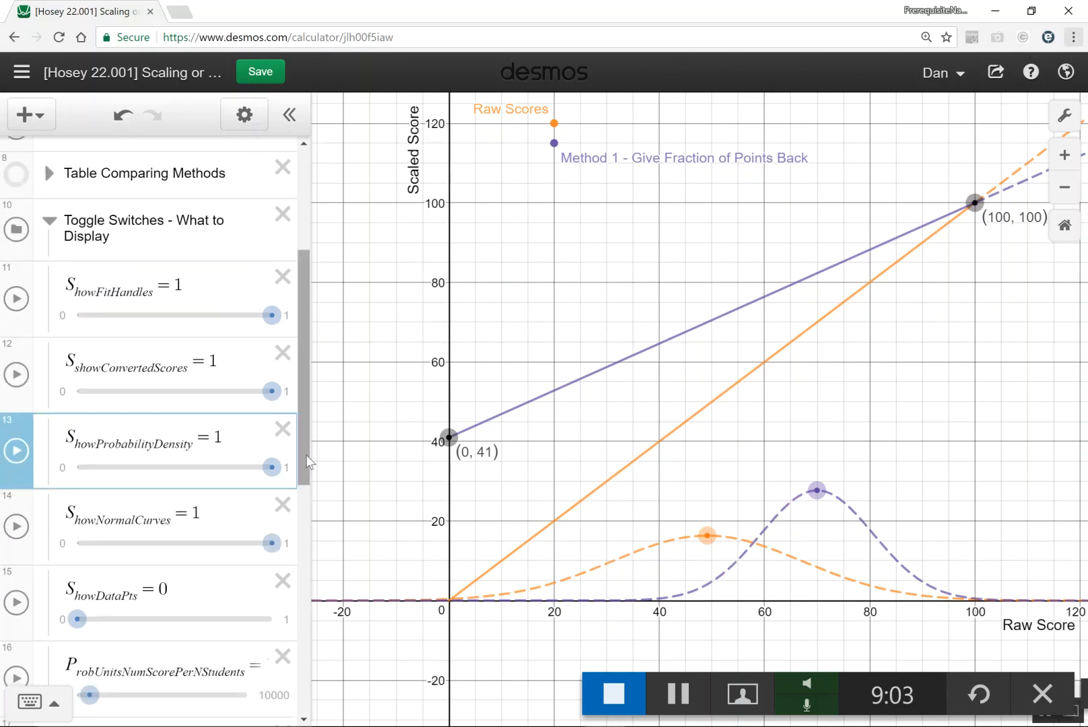
- Raise the Method 1 normal curve's peak to about 32 and move the Method 1 line's lower handle to (-1, 59)
mouse_move(817, 490)
left_mouse_down()
mouse_move(815, 528)
mouse_move(816, 474)
left_mouse_up()
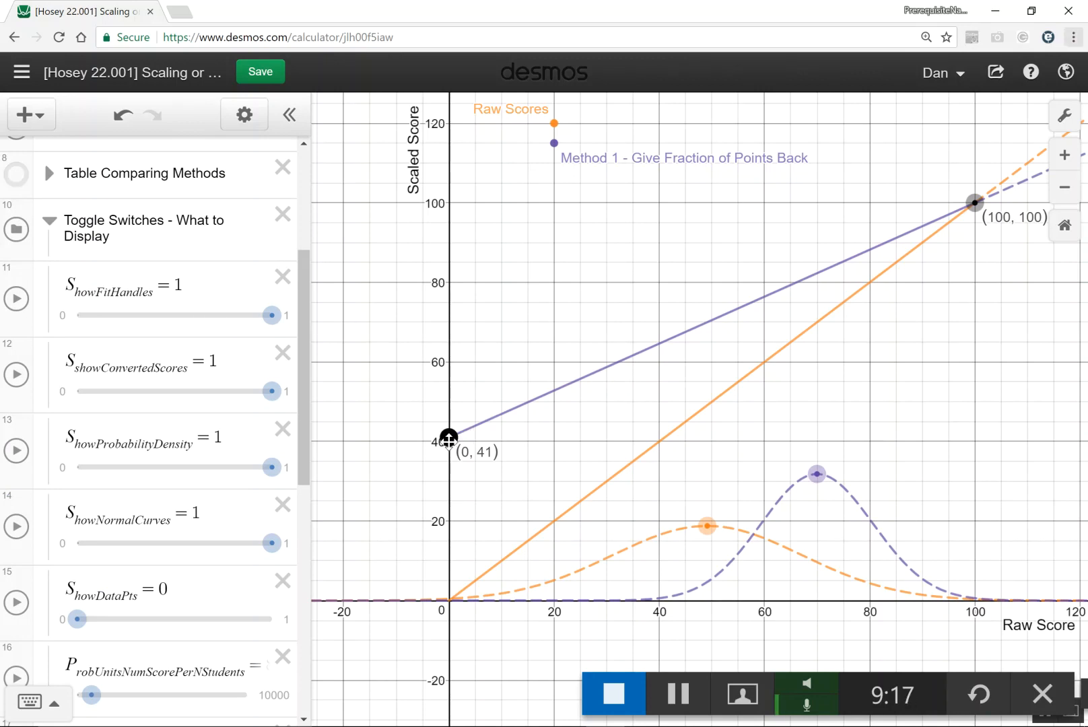
left_click_drag(448, 439, 443, 365)
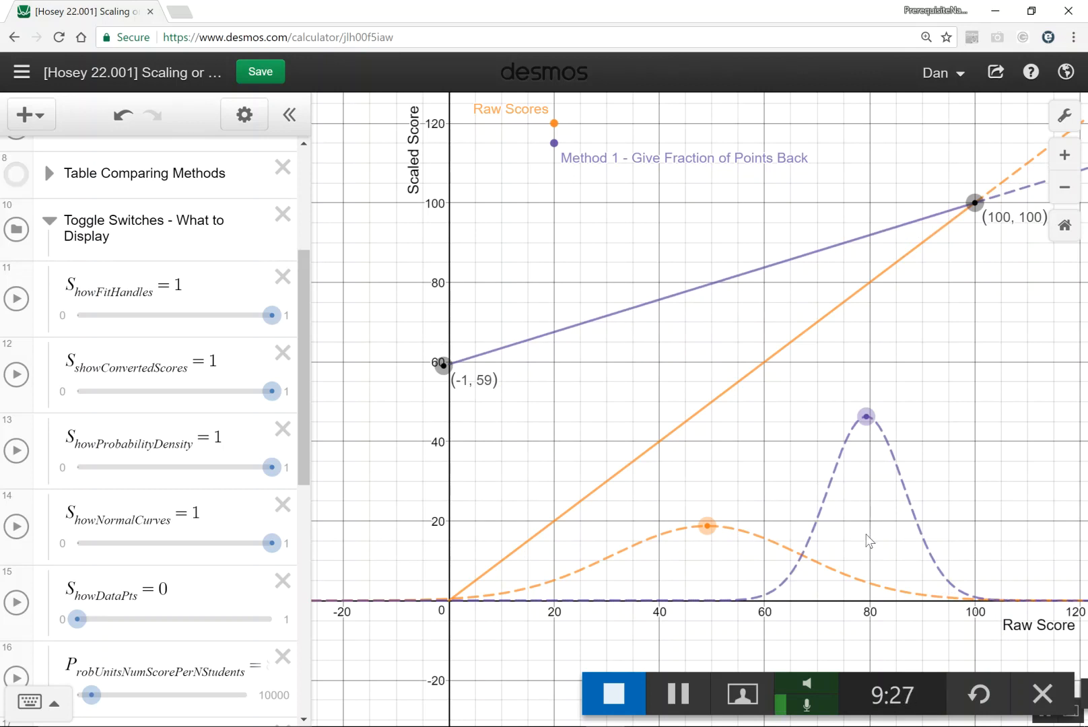
scroll(149, 337, "up", 5)
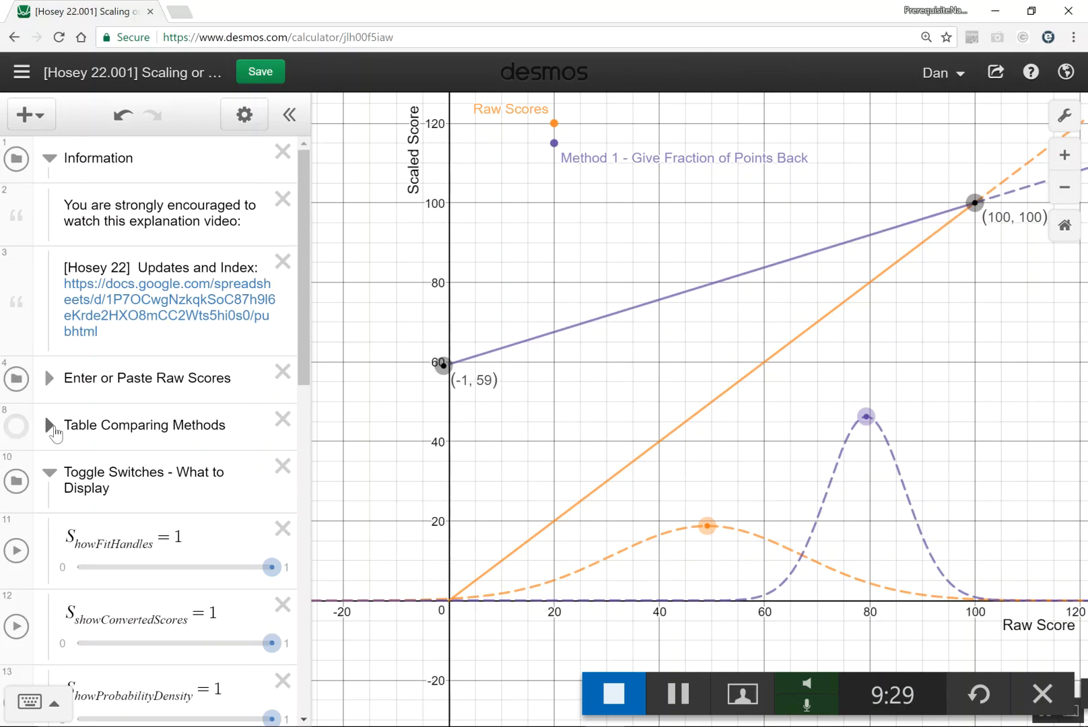
- Expand the Table Comparing Methods folder, examine the averages, standard deviations and grade counts for each method, and collapse it again
left_click(49, 425)
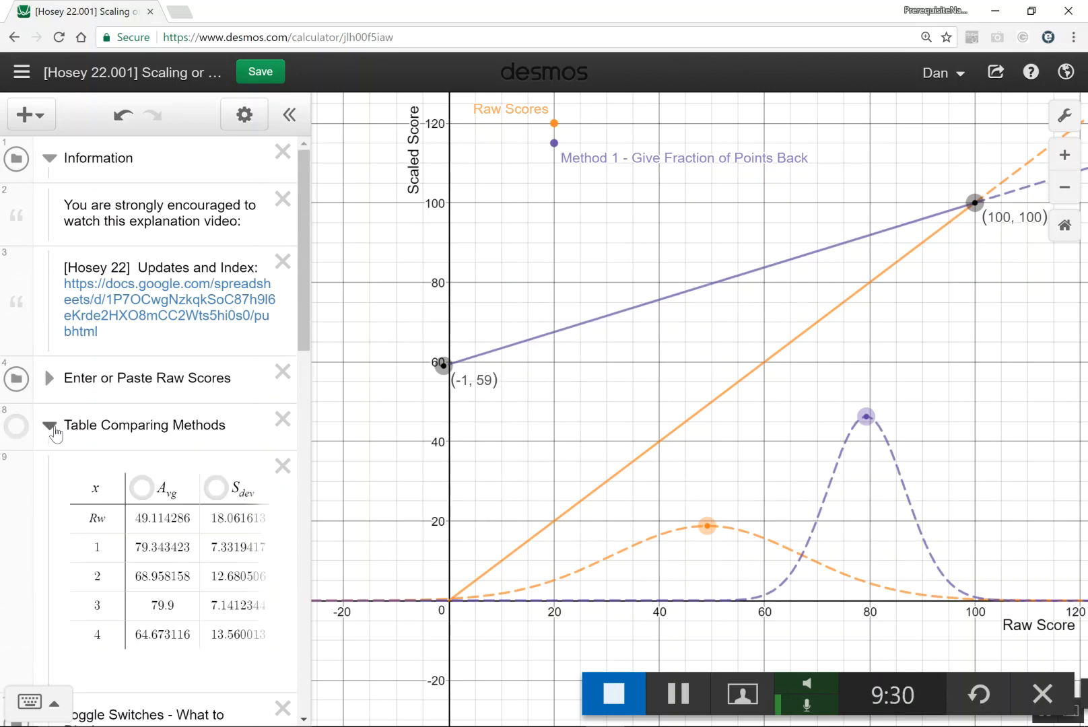
left_click(176, 534)
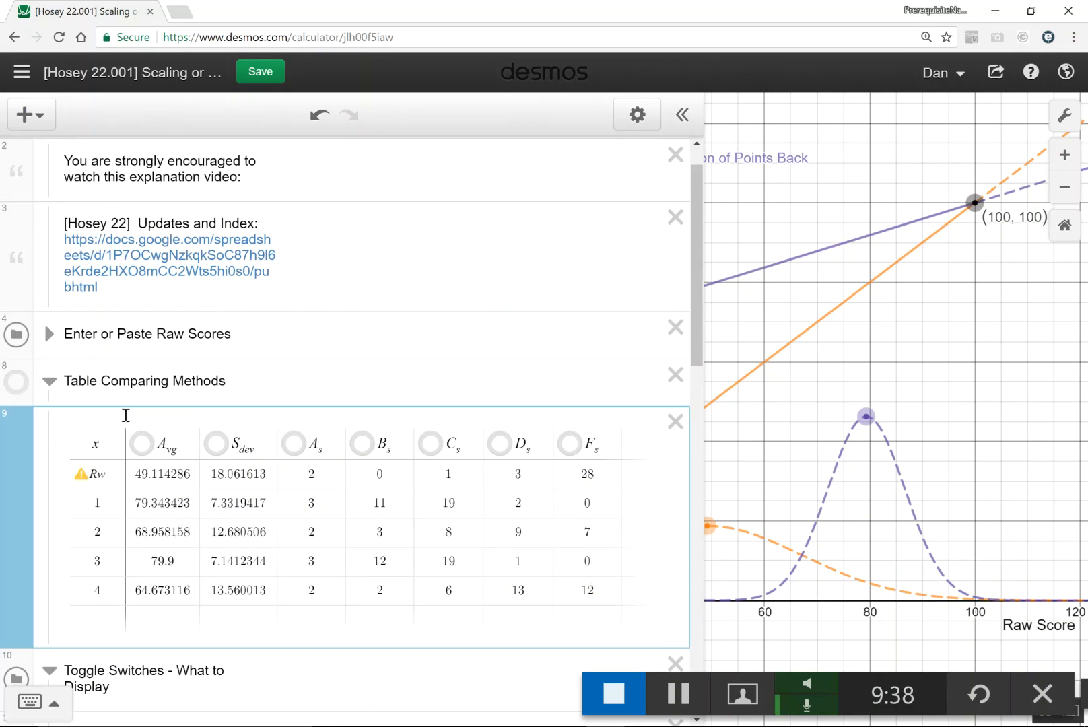
left_click(49, 382)
- Show the Grades folder on the graph and look through its letter-grade cutoff sliders
scroll(24, 583, "down", 3)
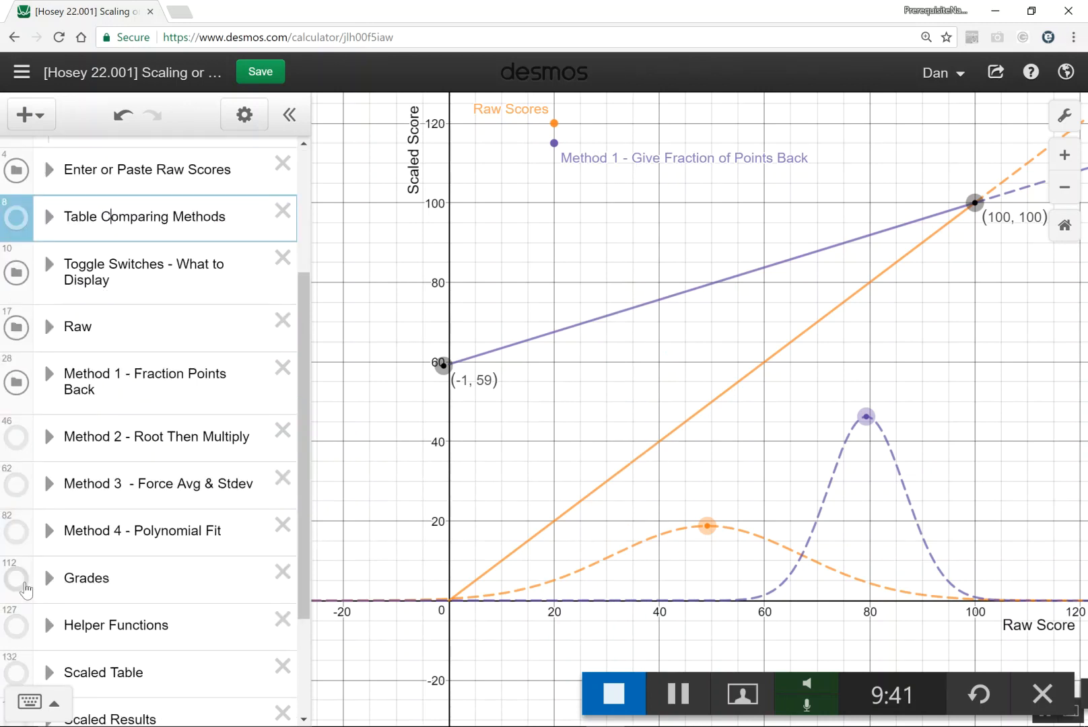
left_click(23, 584)
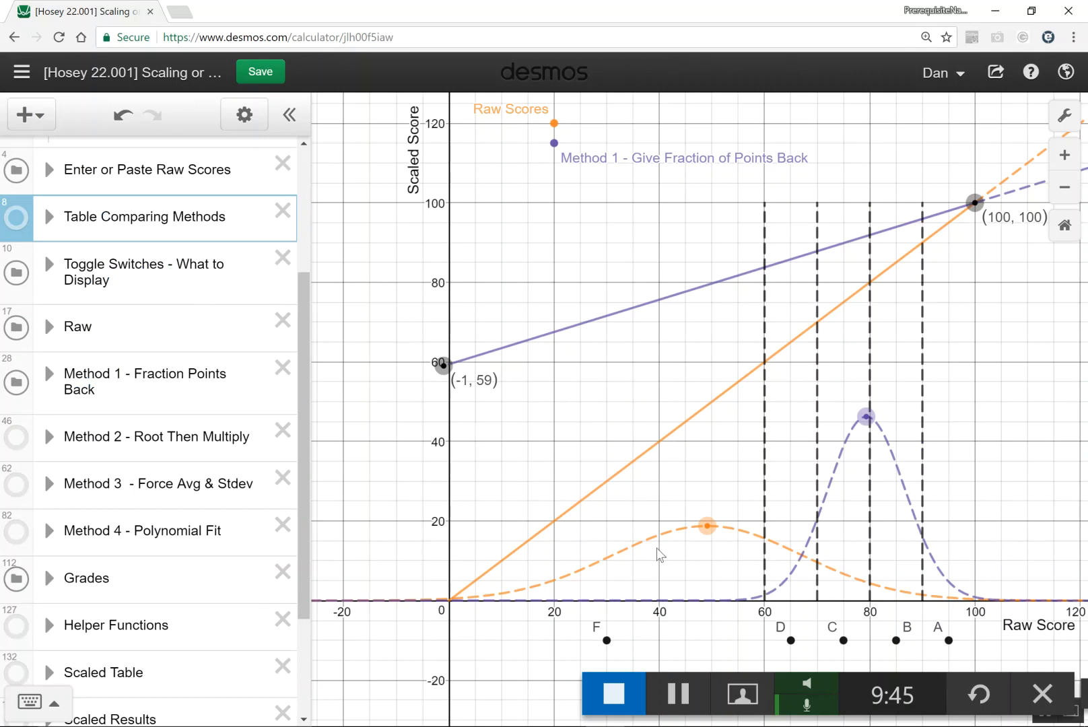
left_click(48, 578)
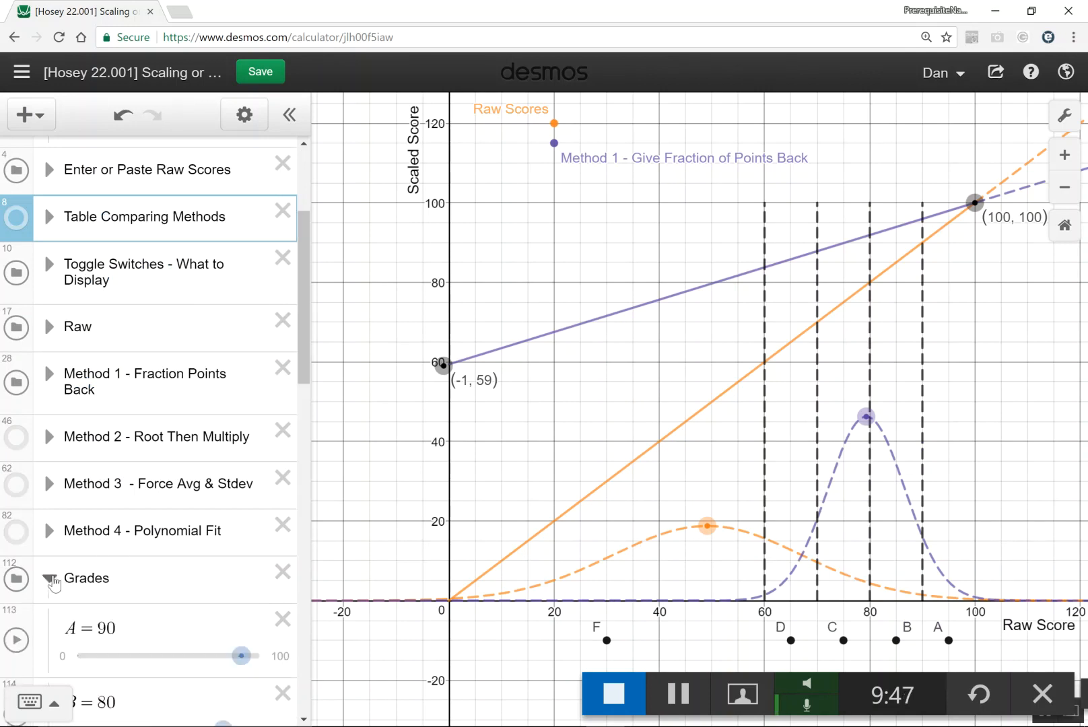
scroll(302, 397, "down", 2)
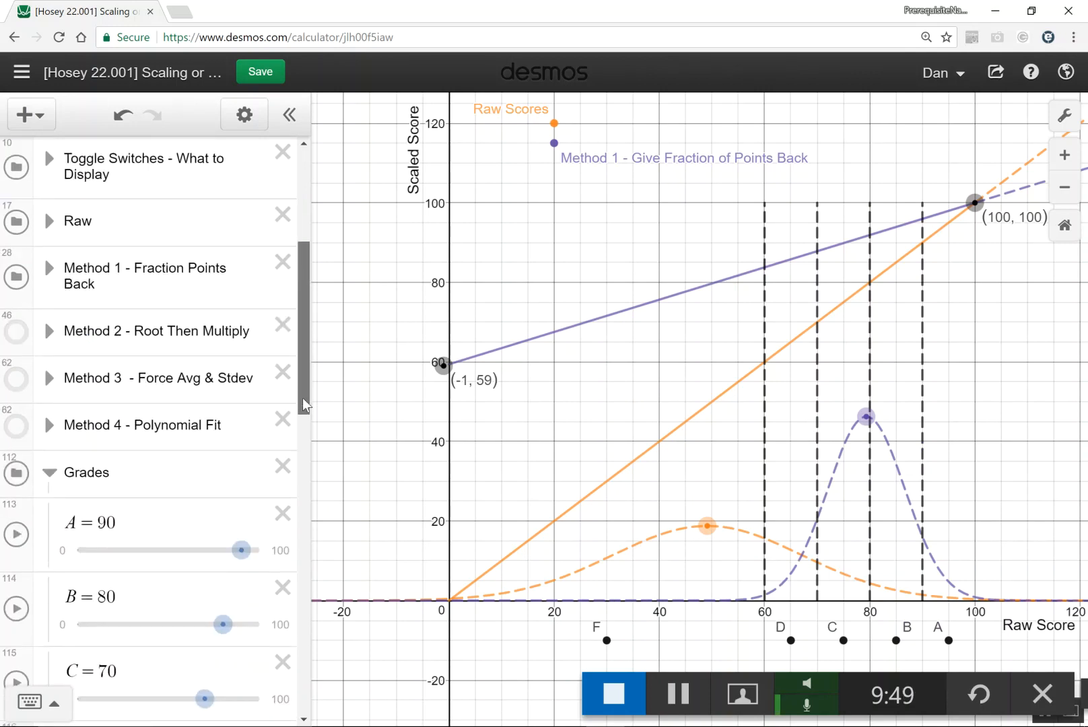
scroll(302, 398, "up", 5)
scroll(302, 398, "down", 5)
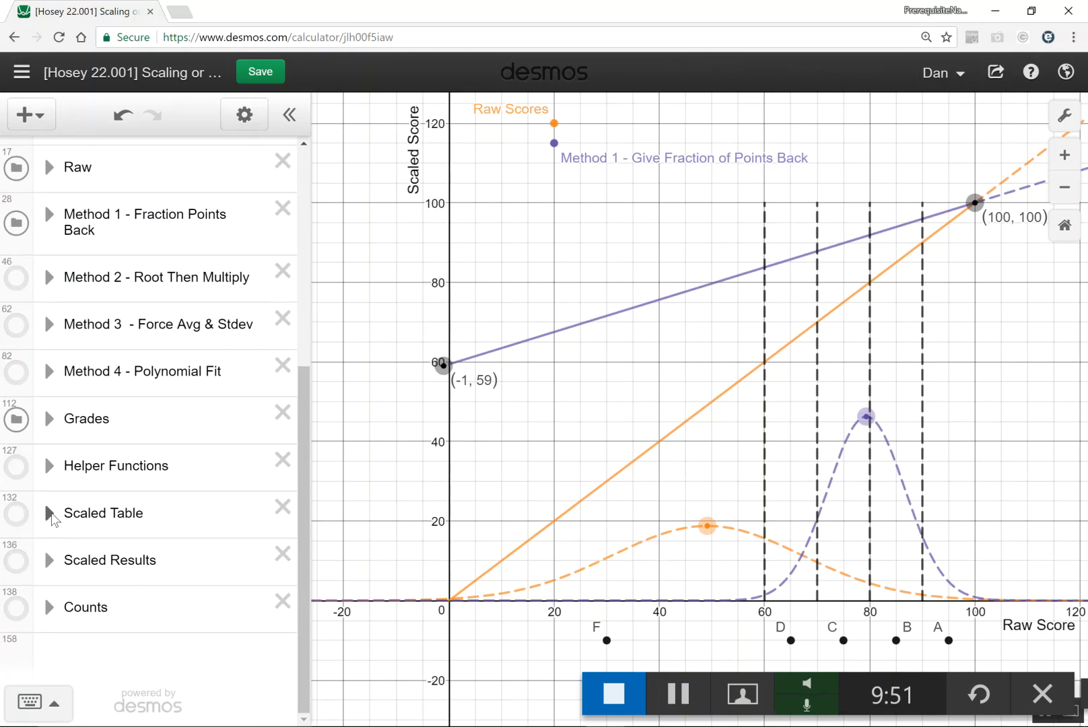
- Expand the Scaled Table folder and examine its score conversion table across all columns
left_click(50, 513)
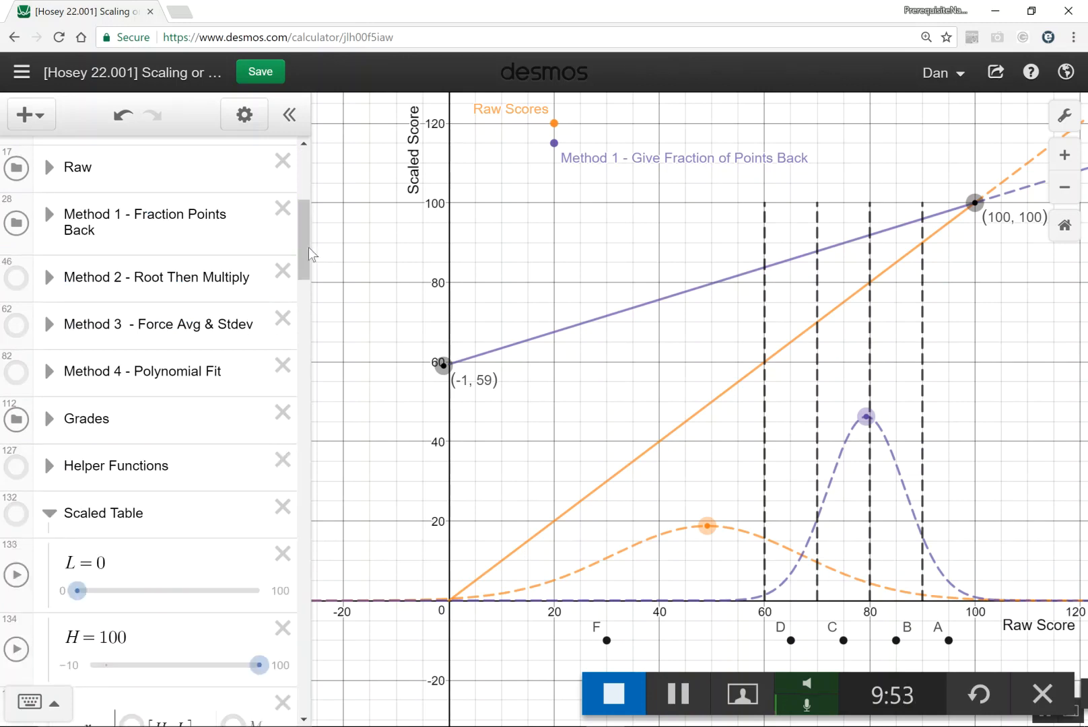
left_click_drag(302, 260, 301, 324)
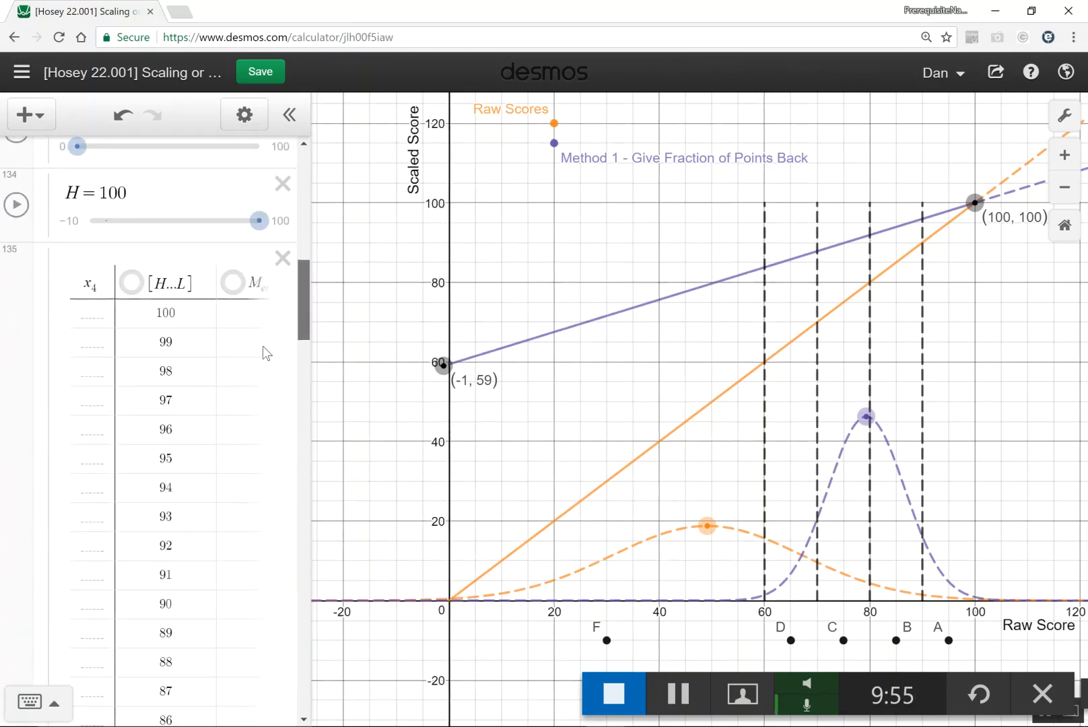
left_click(190, 392)
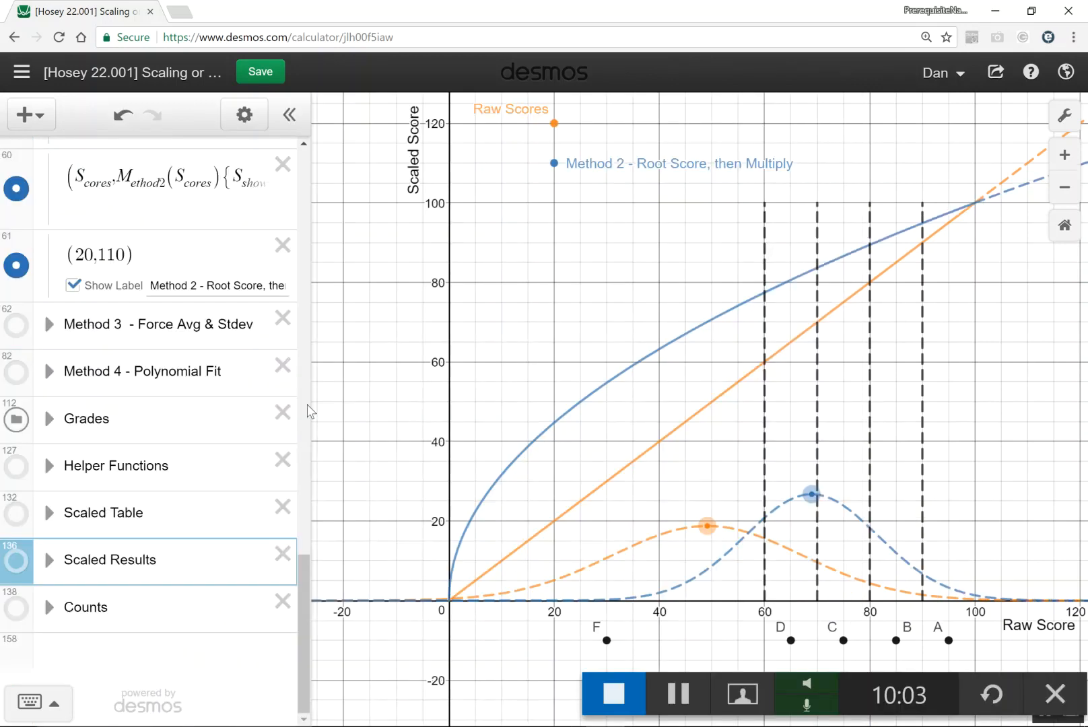
- Show Method 3 on the graph, lower its average handle to a scaled score of about 72, and pull down its lower handle
left_click_drag(308, 412, 323, 284)
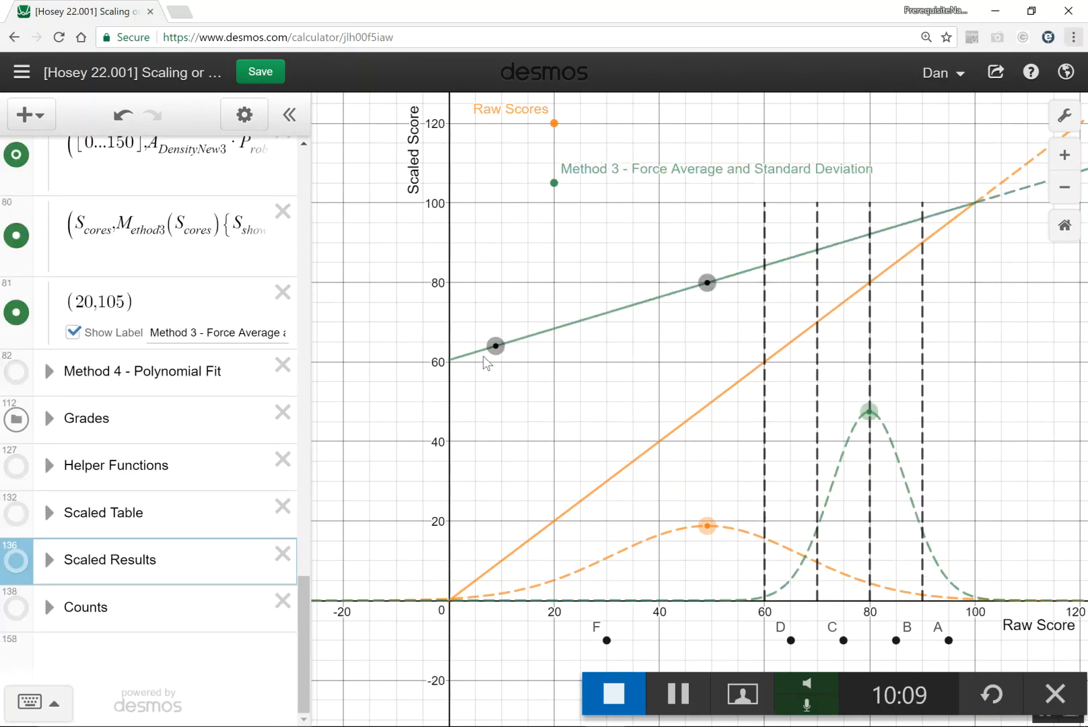
left_click_drag(496, 369, 498, 377)
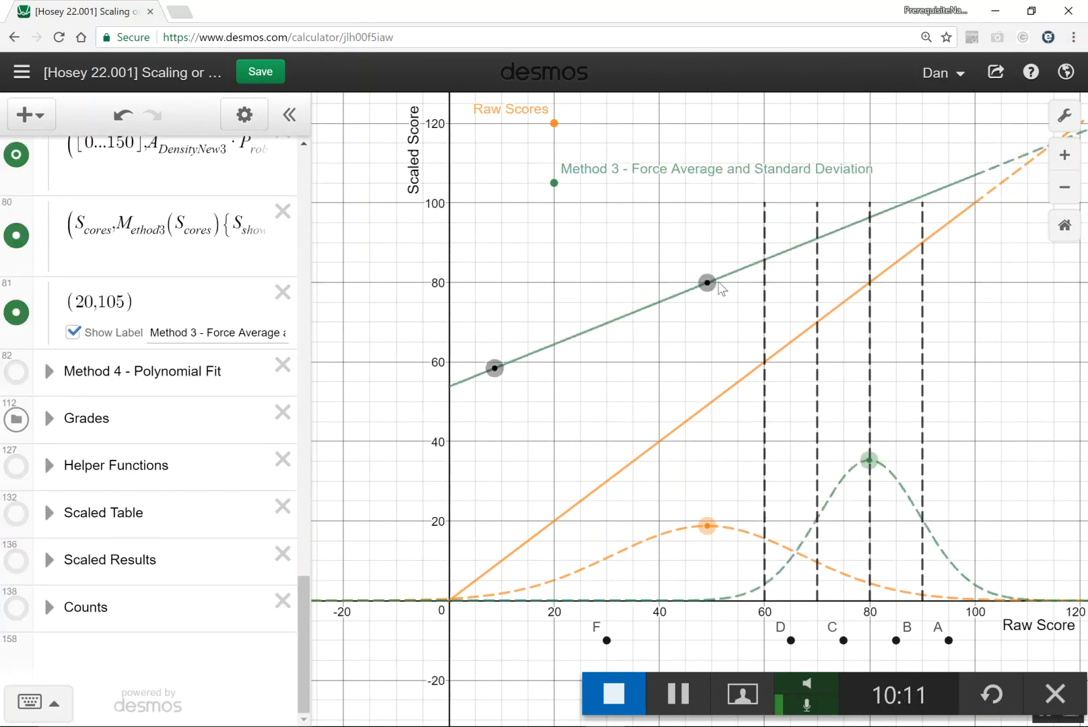
left_click_drag(709, 286, 706, 312)
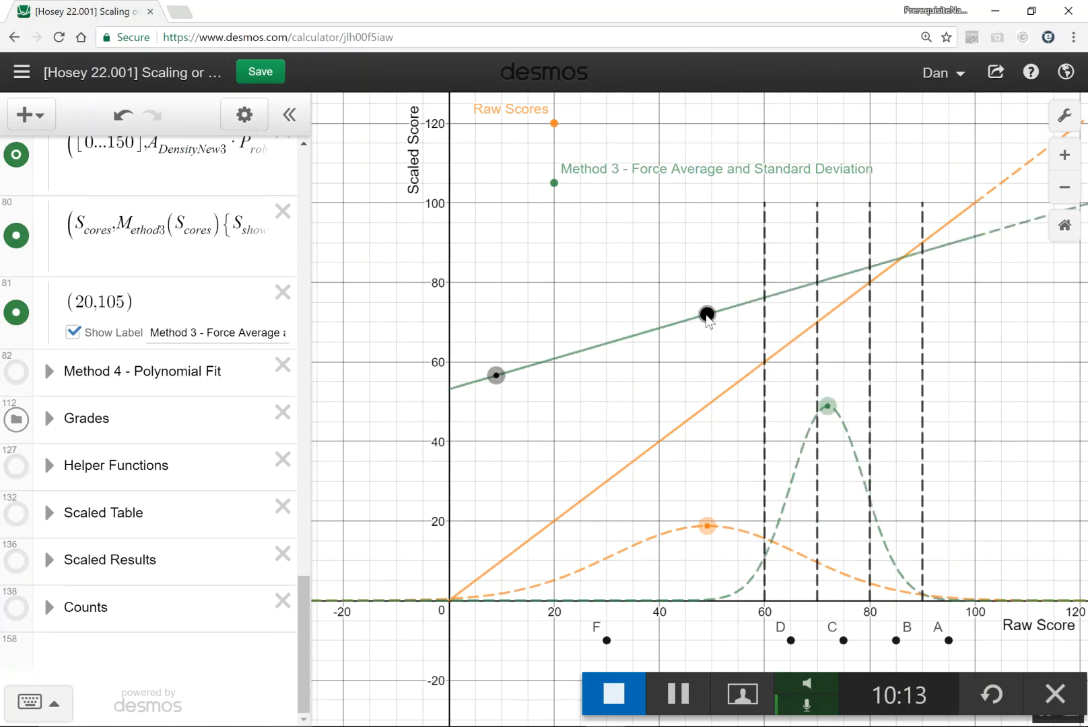
mouse_move(496, 376)
left_mouse_down()
mouse_move(503, 325)
mouse_move(498, 386)
left_mouse_up()
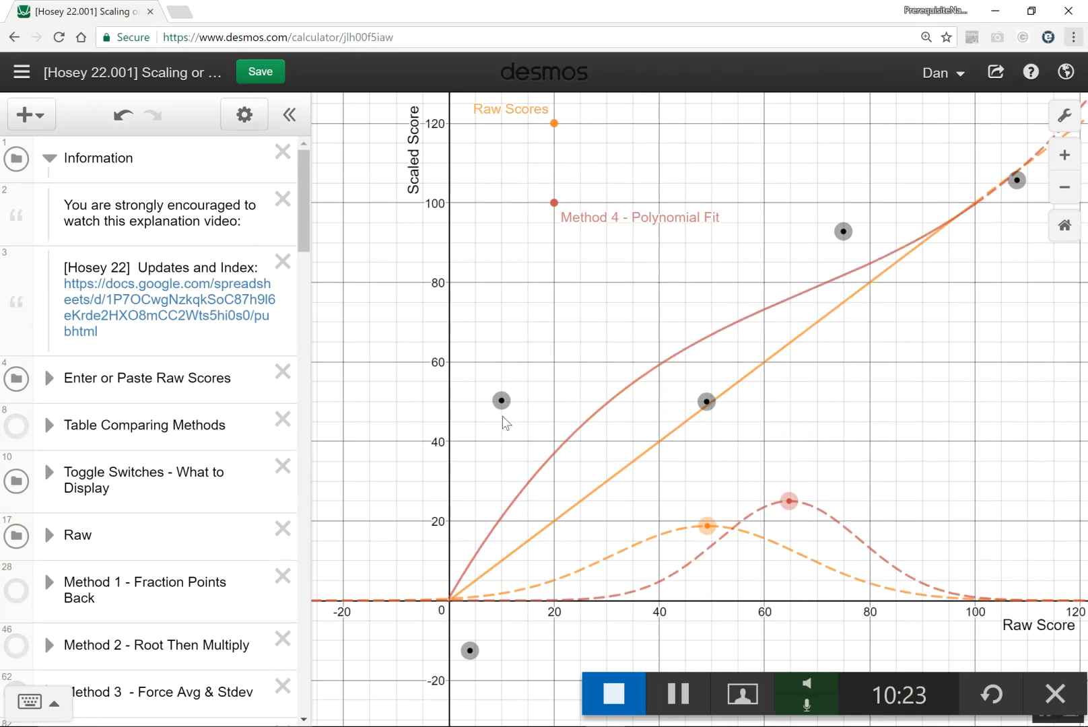
- Move Method 4's lowest polynomial fit handle to about (7, -20) and switch to the Desmos Exam Scaling/Curving notes page in OneNote
left_click_drag(470, 651, 486, 683)
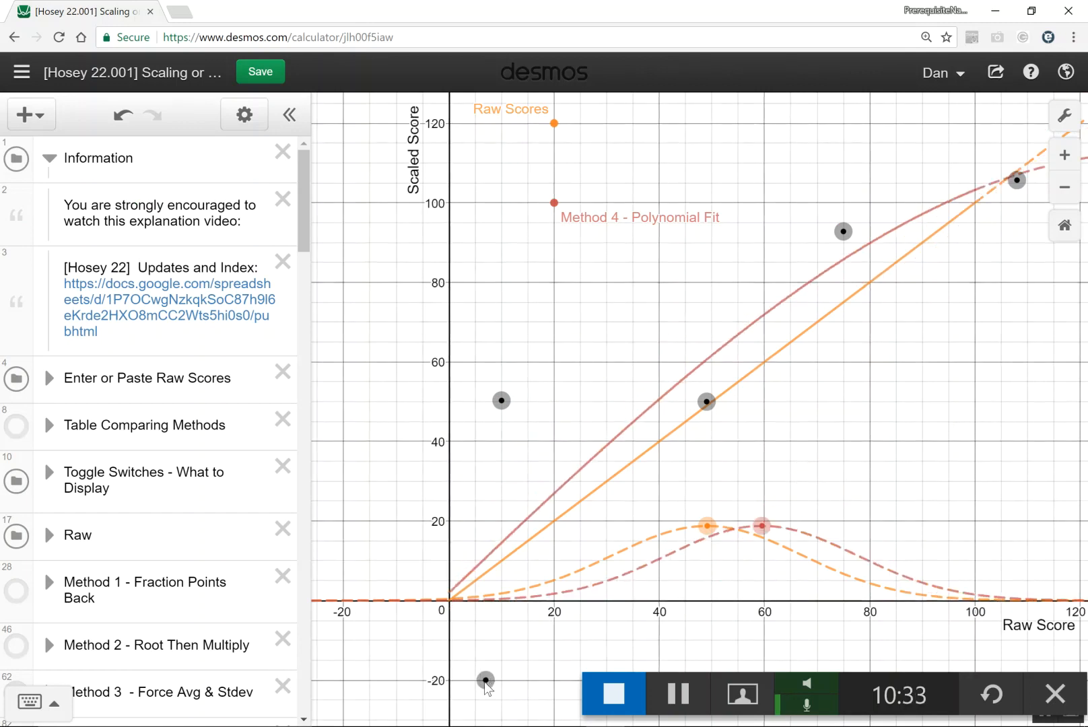
key("alt+Tab")
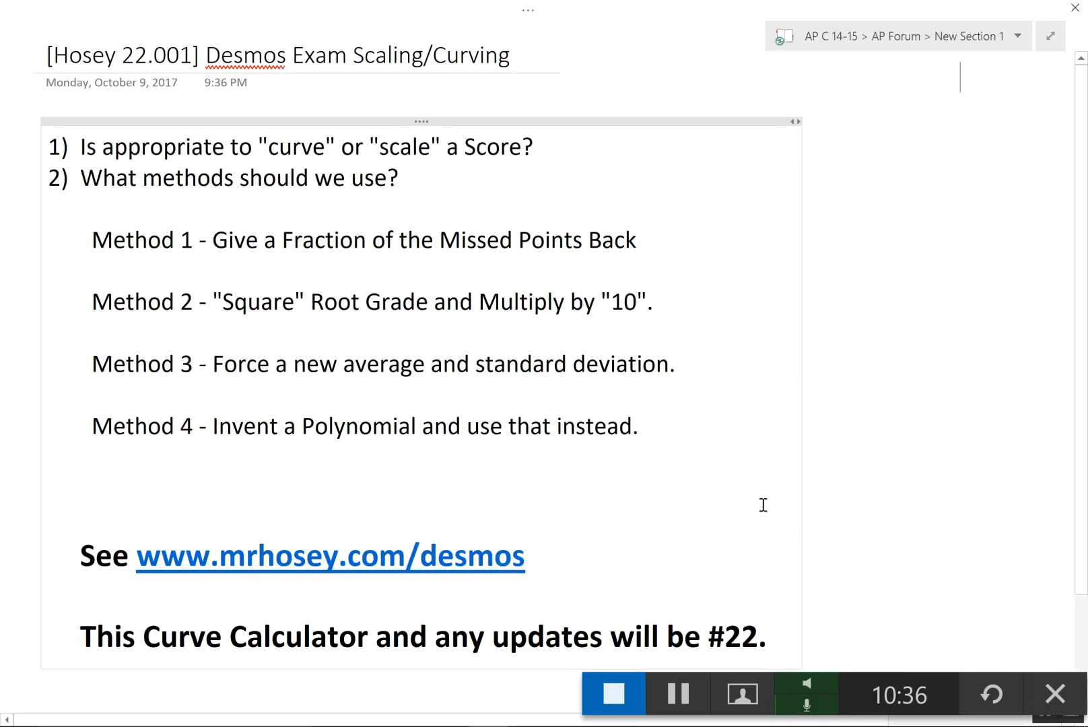